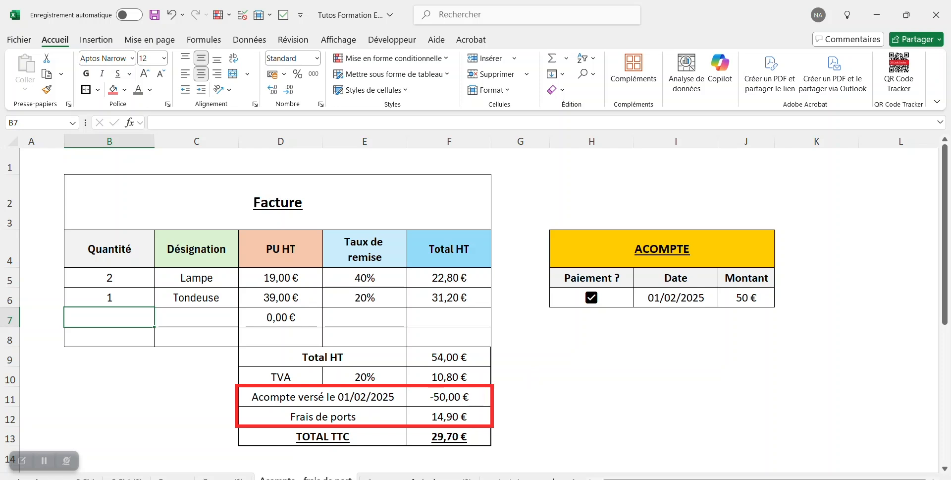
On the sheet "Acompte - frais de port (2)", insert a checkbox in cell H6 under "Paiement ?"
{"action": "left_click", "coordinate": [419, 477]}
{"action": "left_click", "coordinate": [569, 396]}
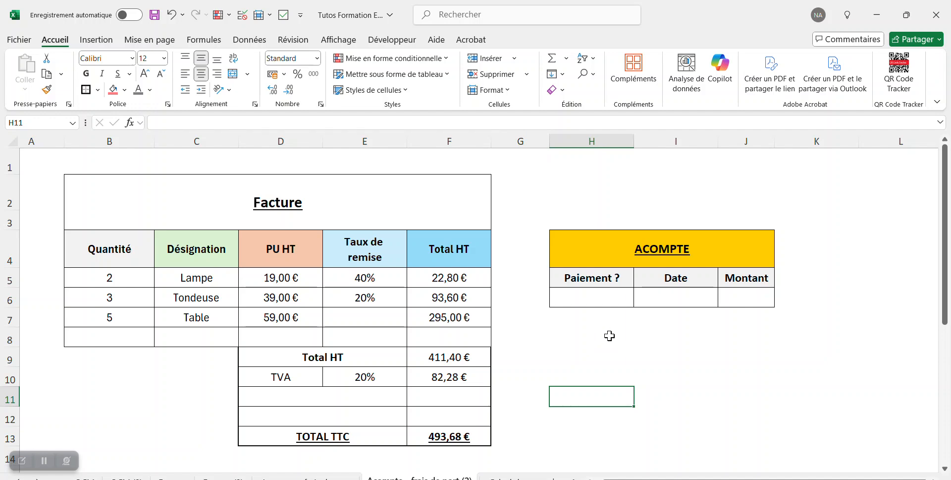
{"action": "left_click", "coordinate": [617, 300]}
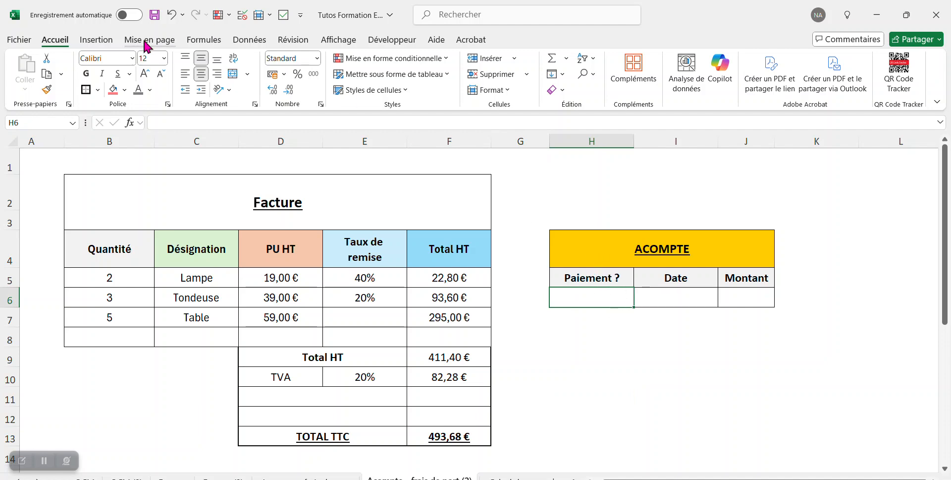
{"action": "left_click", "coordinate": [106, 44]}
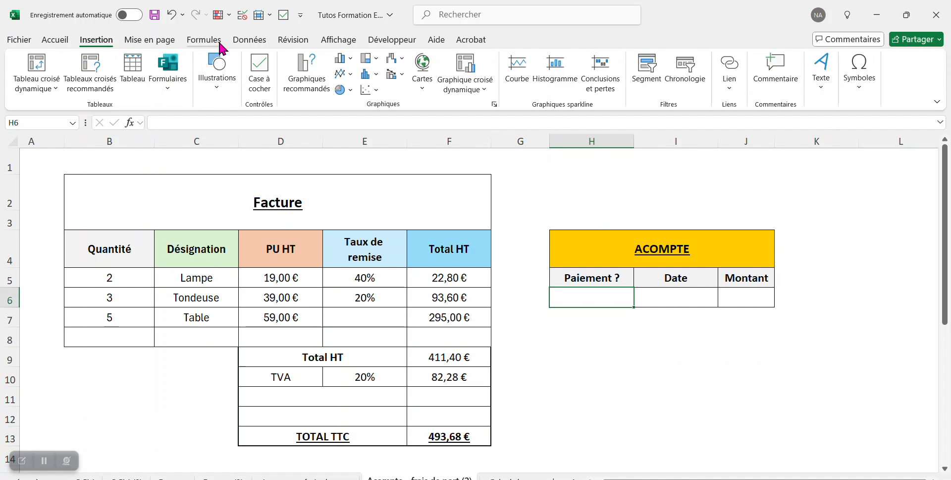
{"action": "left_click", "coordinate": [259, 72]}
{"action": "left_click", "coordinate": [620, 329]}
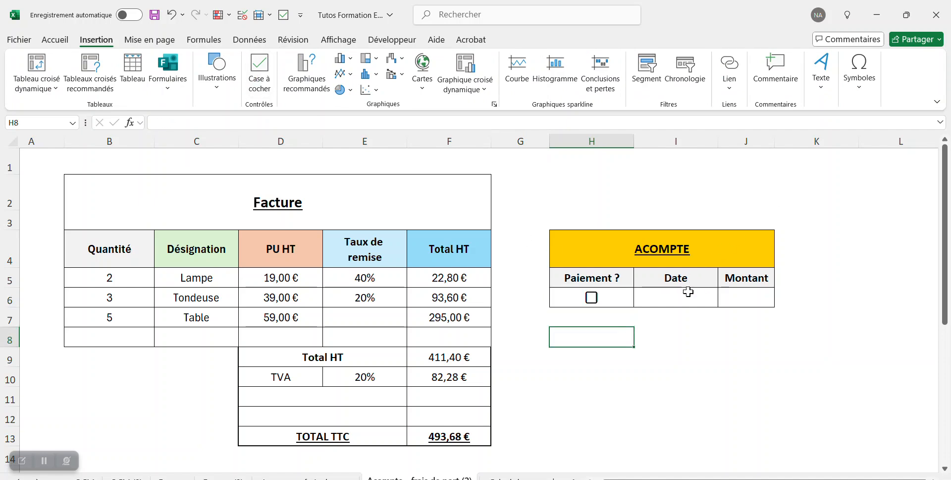
Widen column J slightly so the Montant column of the ACOMPTE table has more room
{"action": "left_click_drag", "start_coordinate": [776, 145], "coordinate": [783, 149]}
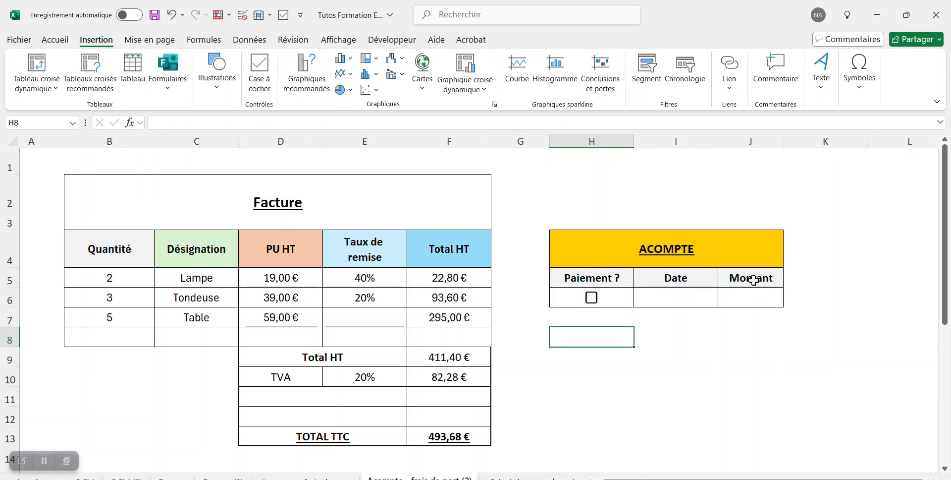
{"action": "left_click", "coordinate": [694, 297]}
{"action": "left_click", "coordinate": [758, 290]}
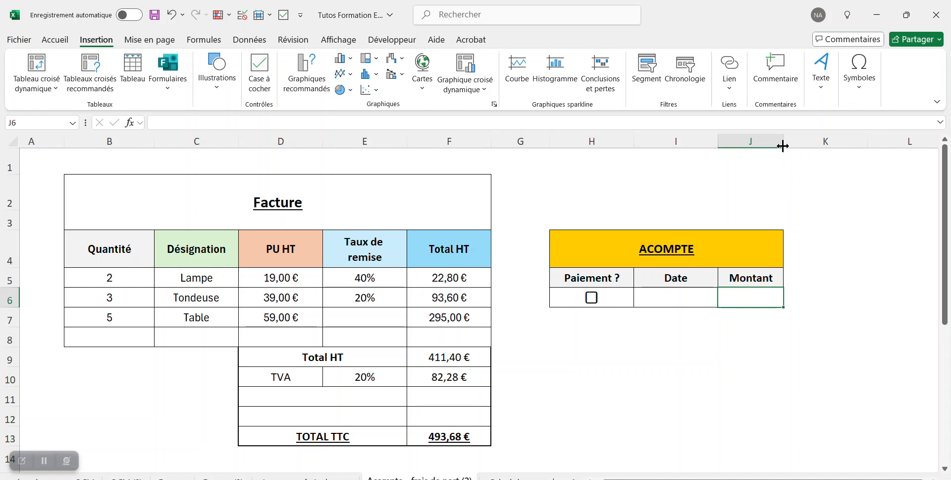
{"action": "left_click_drag", "start_coordinate": [783, 145], "coordinate": [795, 145]}
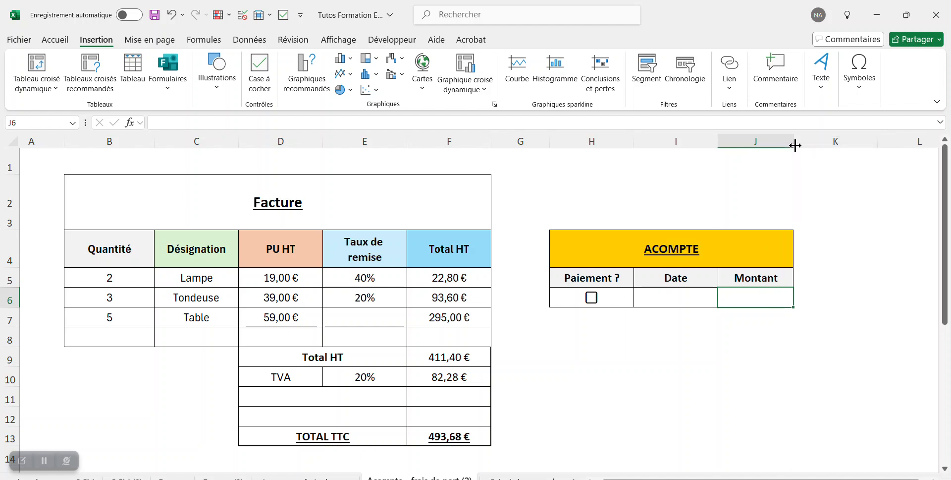
{"action": "left_click", "coordinate": [743, 364]}
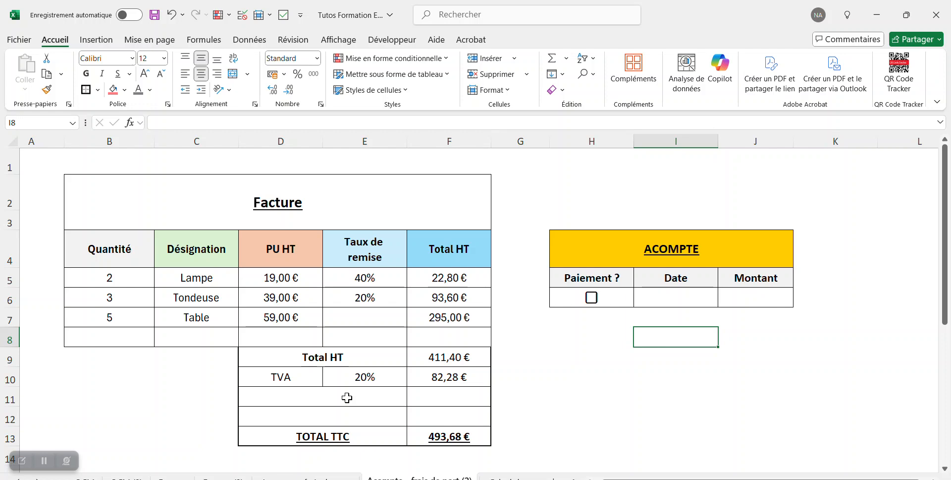
Start a formula in merged cell D11 with SI and a nested ET whose first condition is H6=vrai
{"action": "left_click", "coordinate": [348, 394]}
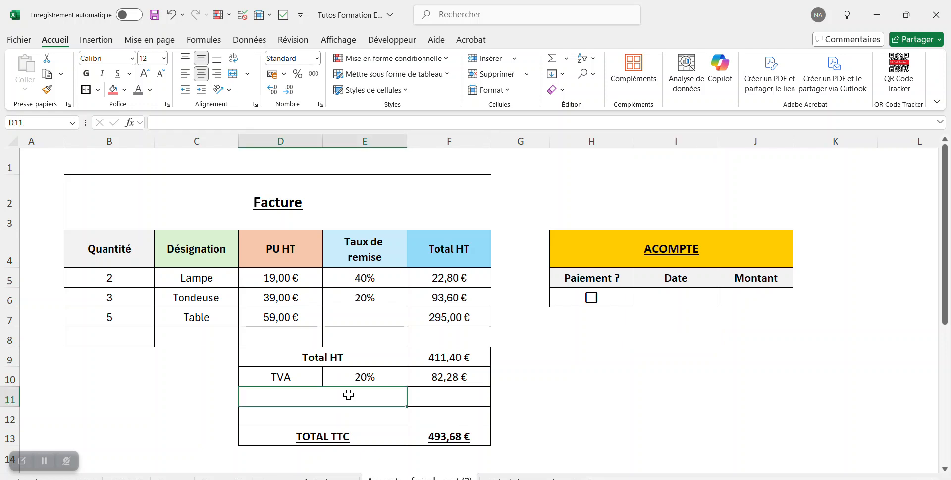
{"action": "left_click", "coordinate": [221, 121]}
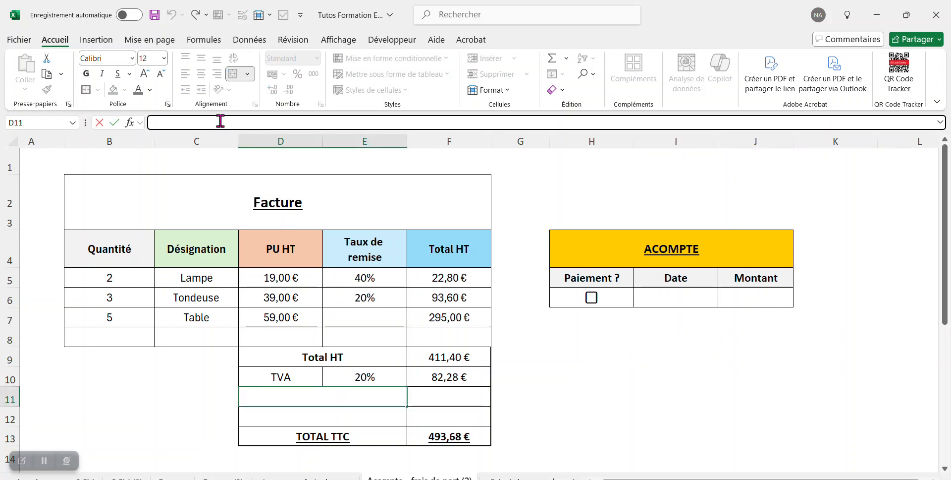
{"action": "type", "text": "=si("}
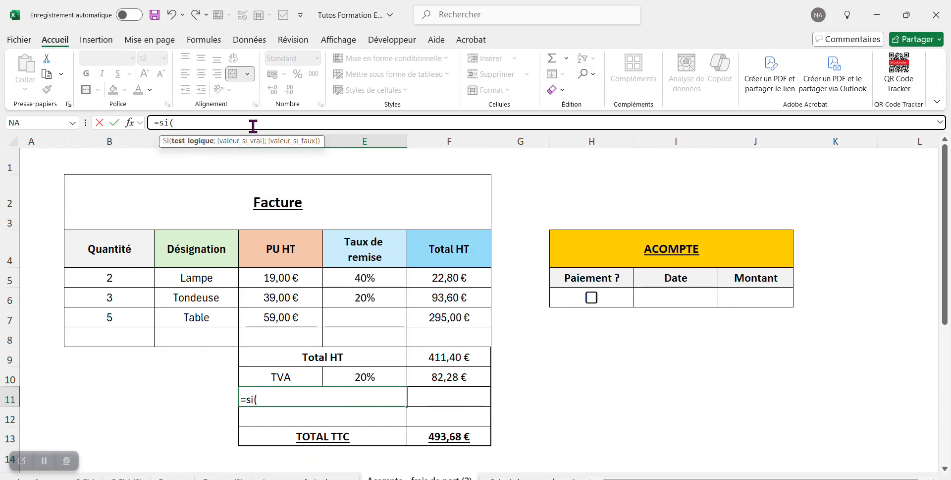
{"action": "type", "text": "e"}
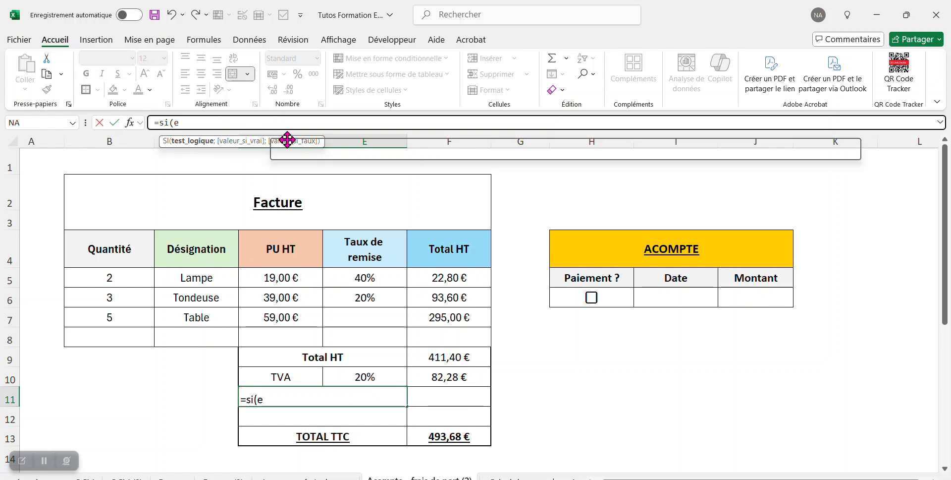
{"action": "type", "text": "t"}
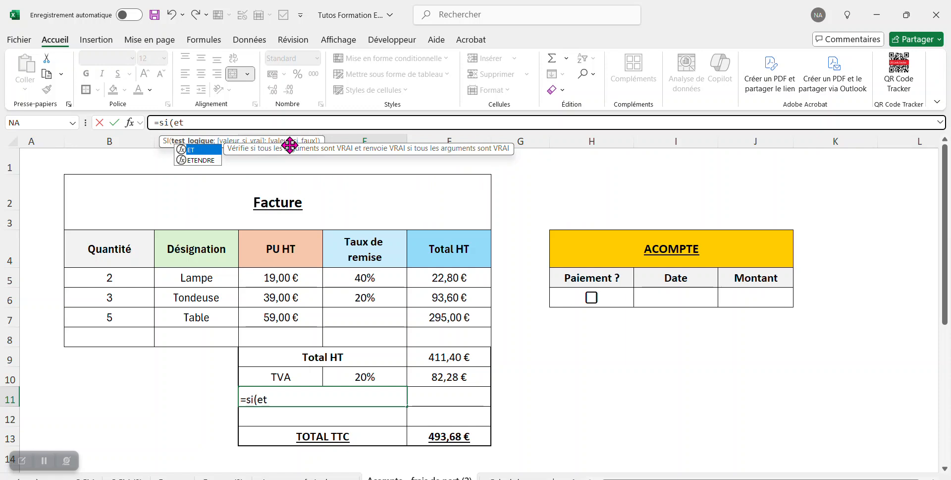
{"action": "type", "text": "("}
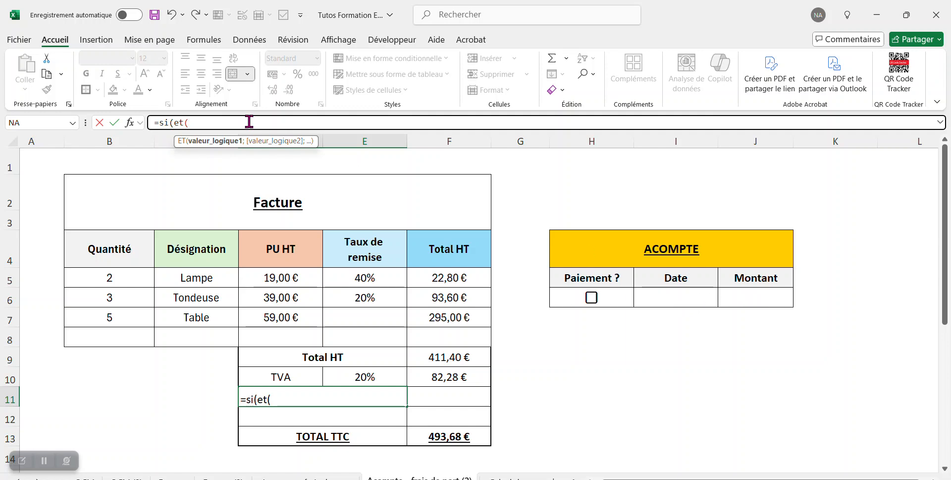
{"action": "left_click", "coordinate": [626, 298]}
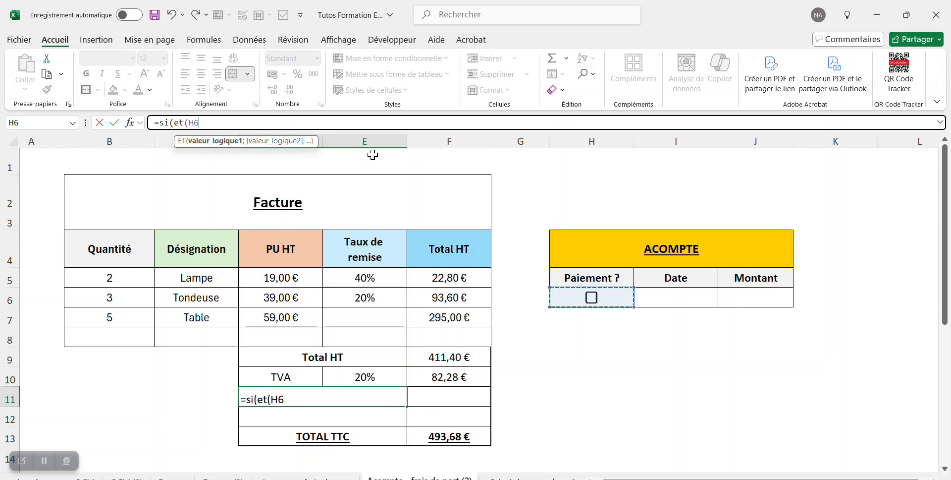
{"action": "left_click", "coordinate": [253, 120]}
{"action": "type", "text": "=v"}
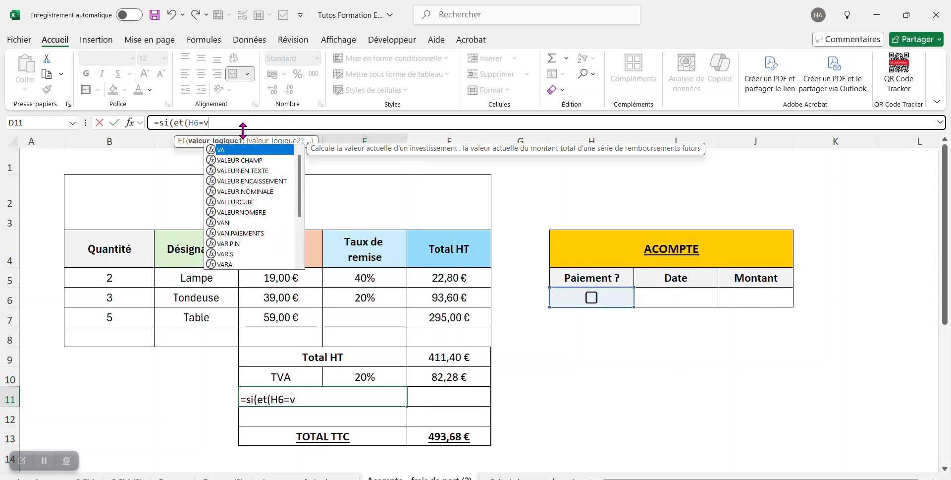
{"action": "type", "text": "rai"}
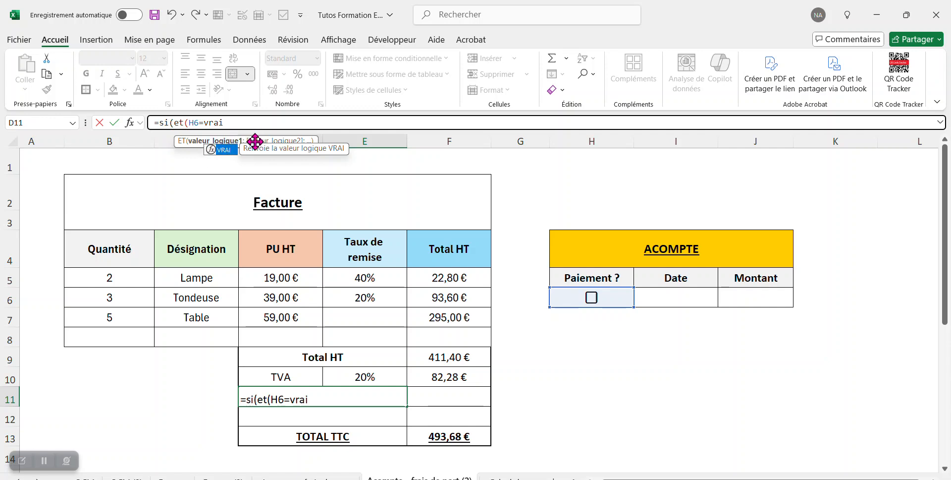
{"action": "type", "text": ";"}
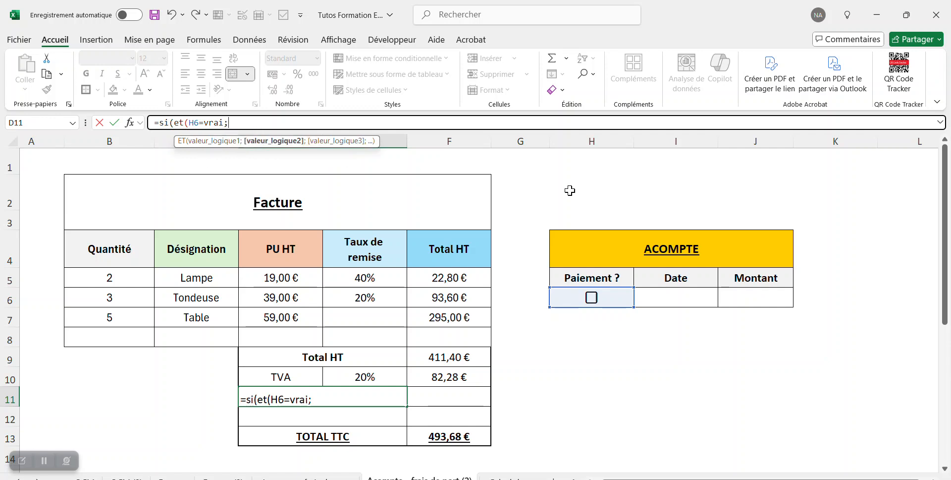
Add the conditions I6<>"" and J6<>"" to the ET test and close it
{"action": "left_click", "coordinate": [699, 301]}
{"action": "type", "text": "<>\"\""}
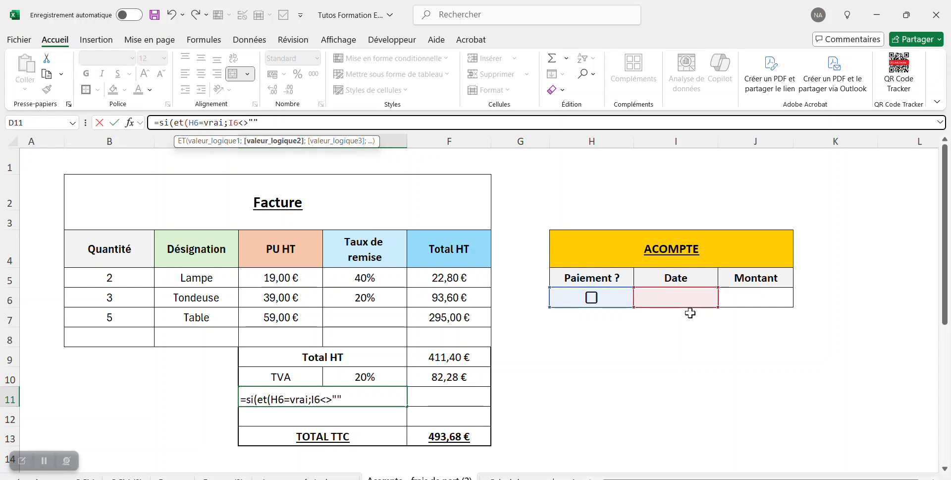
{"action": "type", "text": ";"}
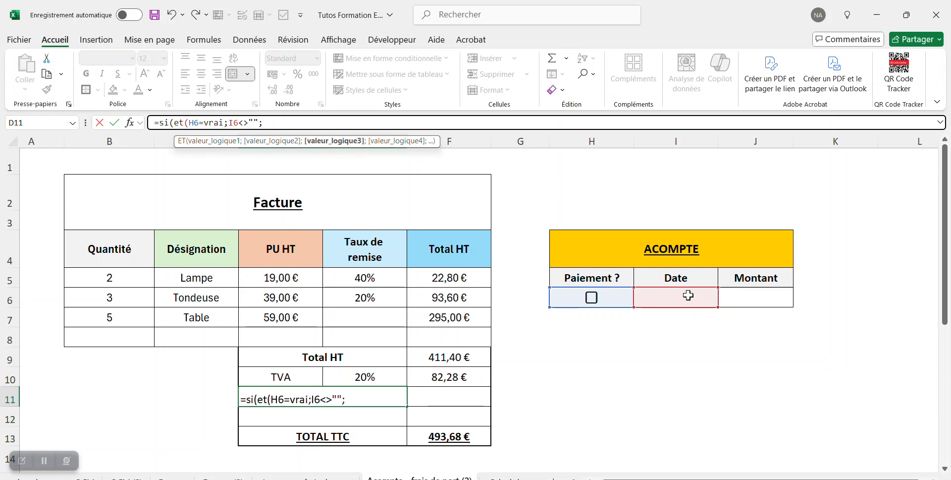
{"action": "left_click", "coordinate": [751, 296]}
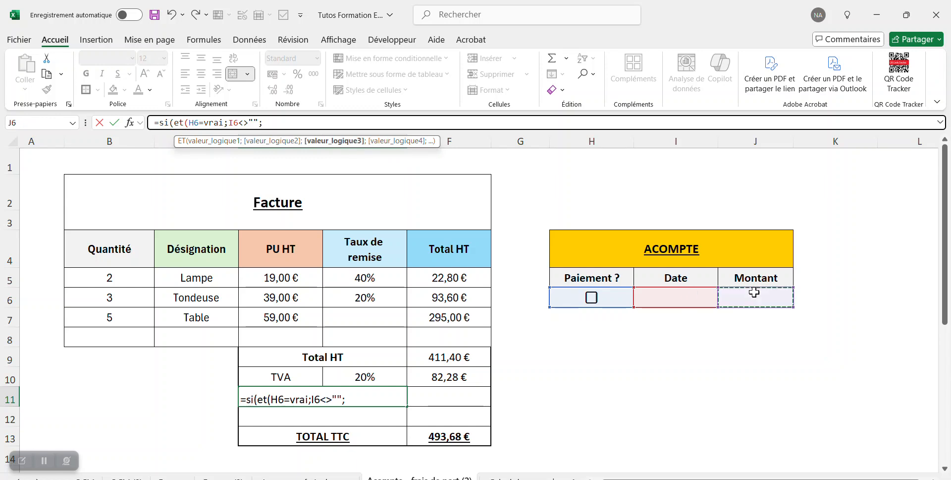
{"action": "type", "text": "<>\"\""}
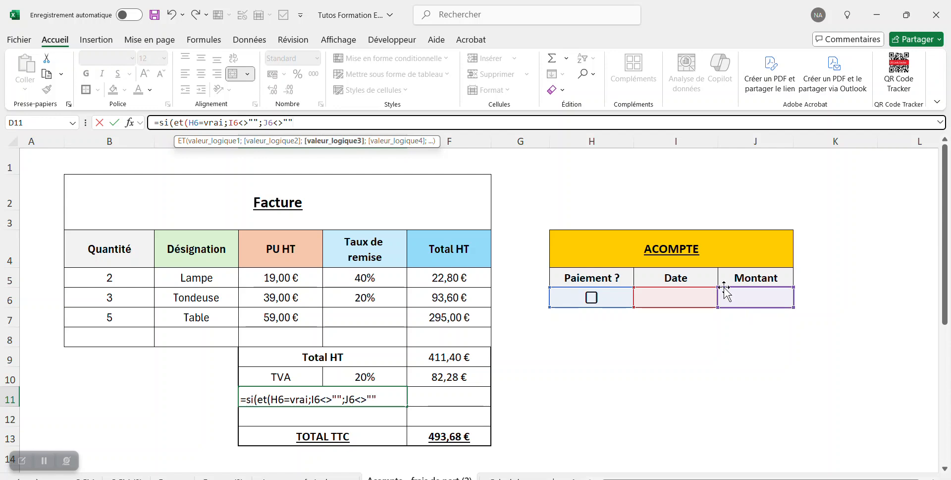
{"action": "type", "text": ");"}
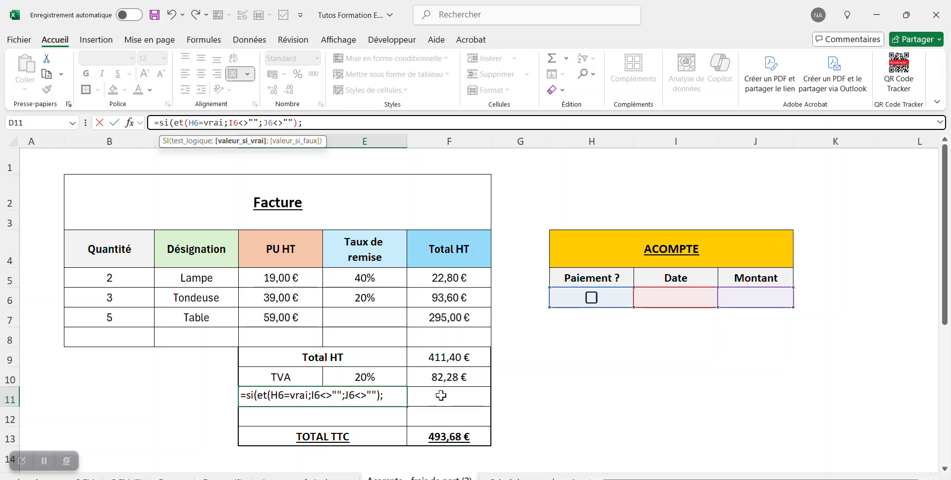
Begin the value if true with the text "Acompte versé le " followed by the & operator
{"action": "type", "text": "\"Acom"}
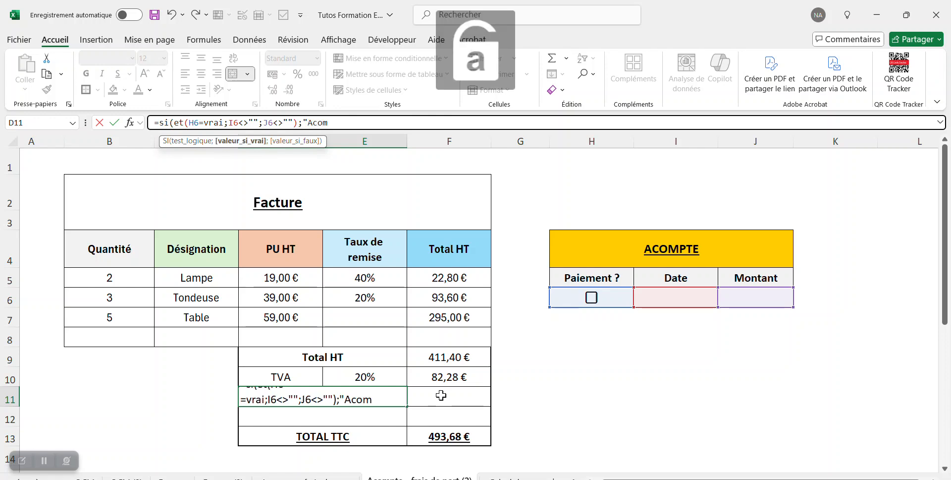
{"action": "type", "text": "pte versé le"}
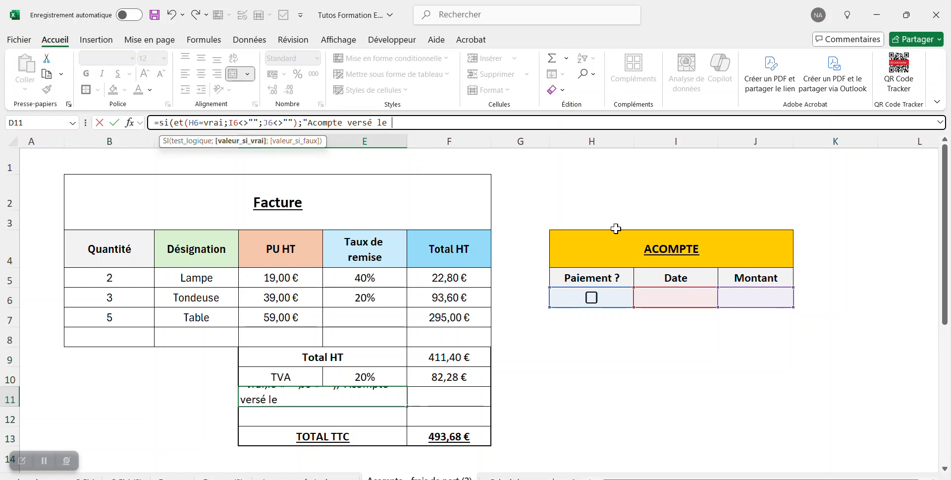
{"action": "type", "text": "\"&"}
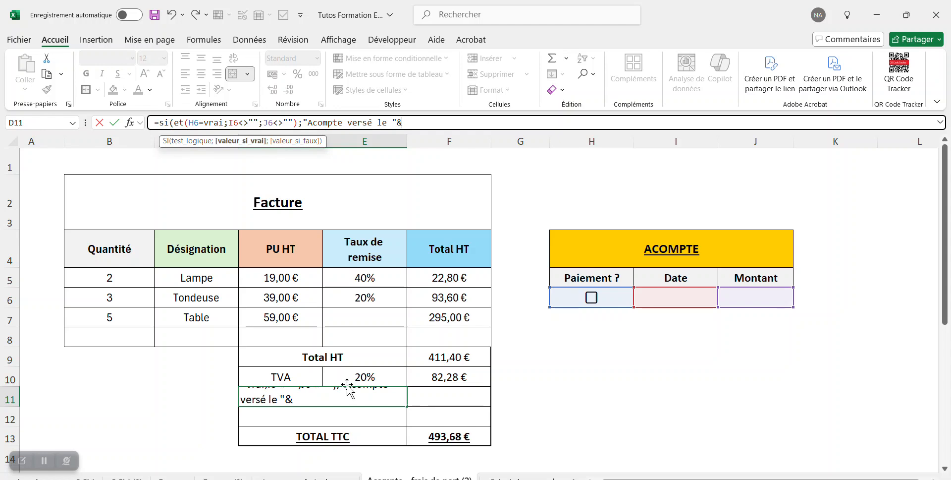
Append TEXTE(I6;"jj/mm/aaaa") to the value if true in the D11 formula, ending the argument with a semicolon
{"action": "type", "text": "te"}
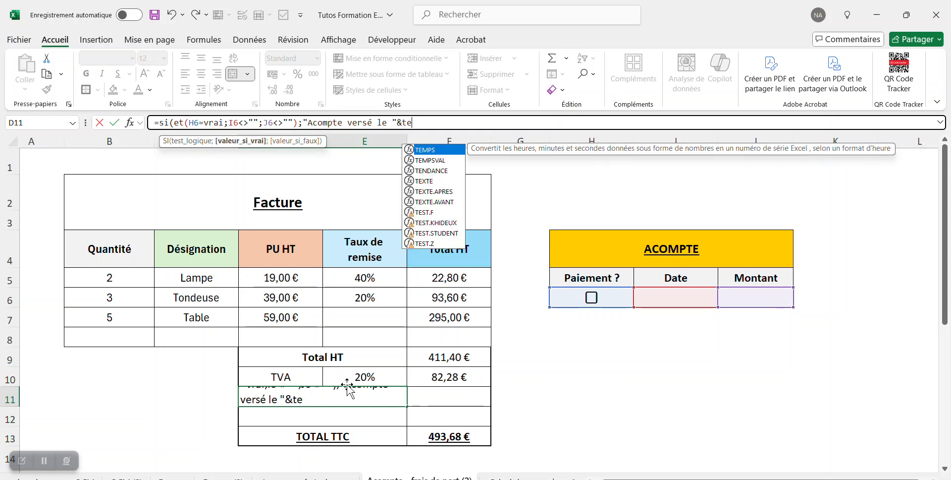
{"action": "type", "text": "xte"}
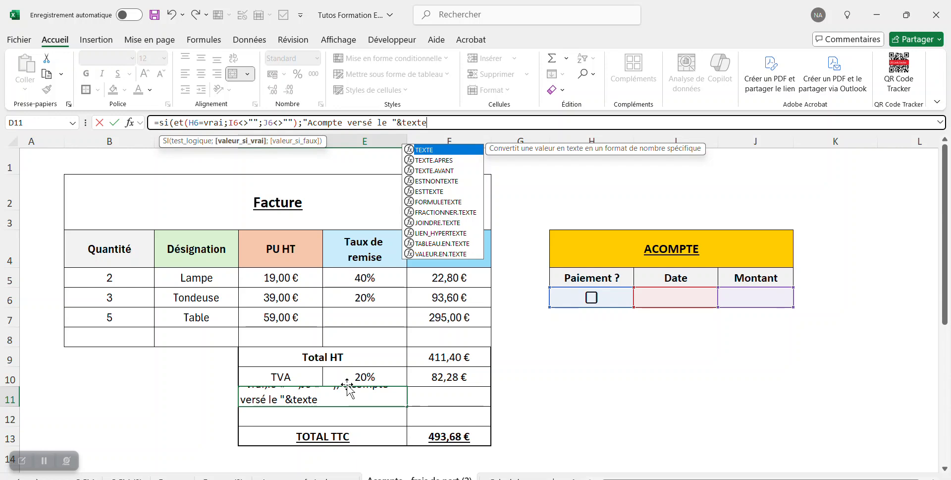
{"action": "type", "text": "("}
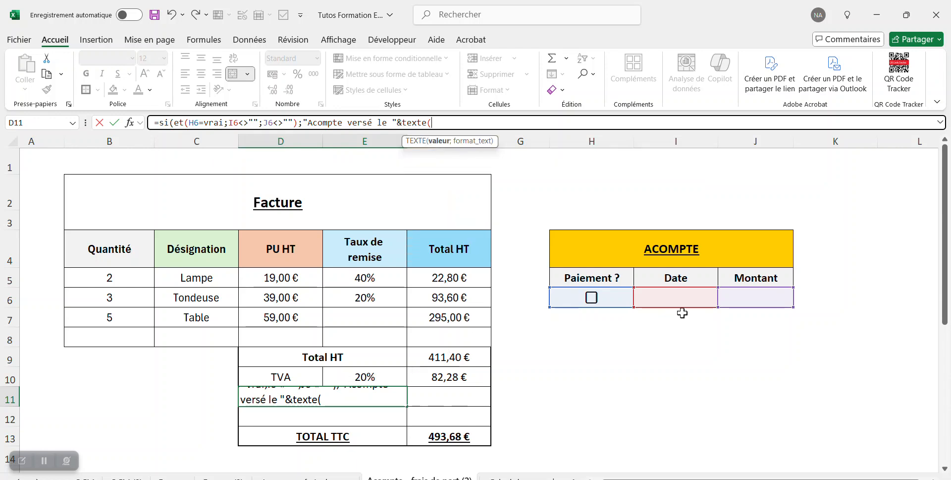
{"action": "left_click", "coordinate": [687, 299]}
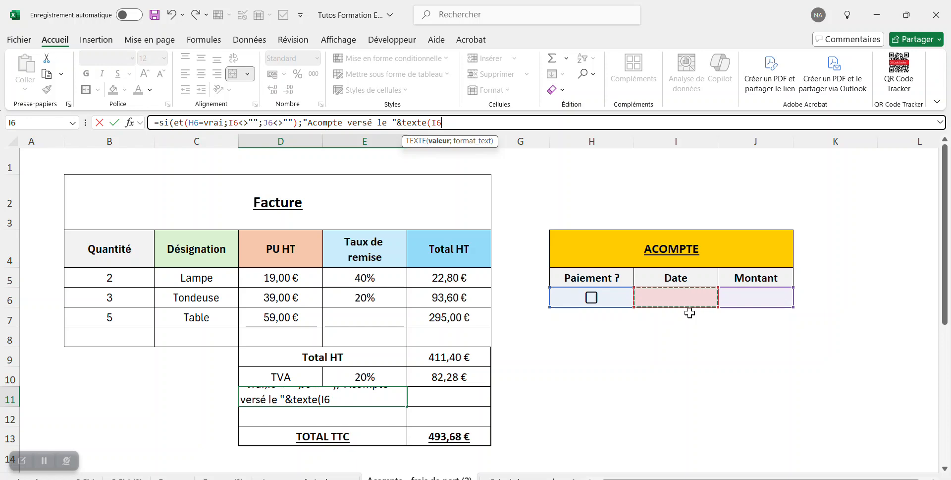
{"action": "type", "text": ";"}
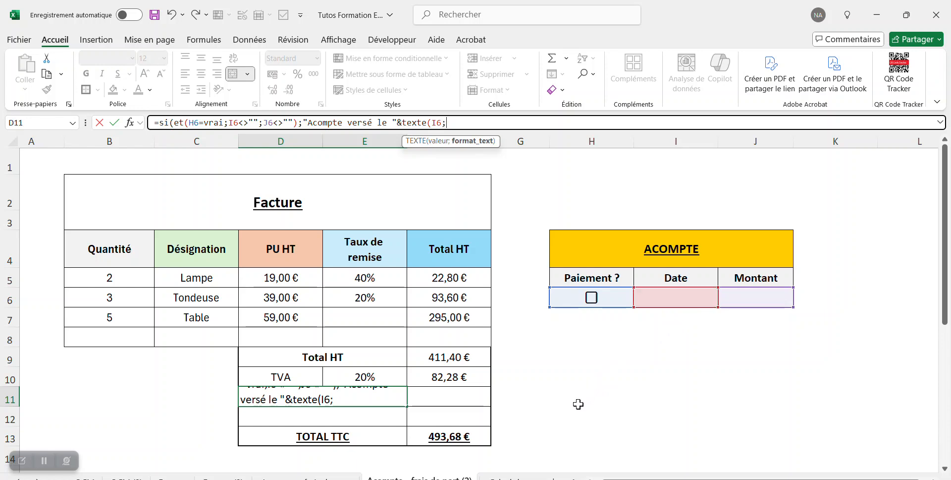
{"action": "type", "text": "\"jj/"}
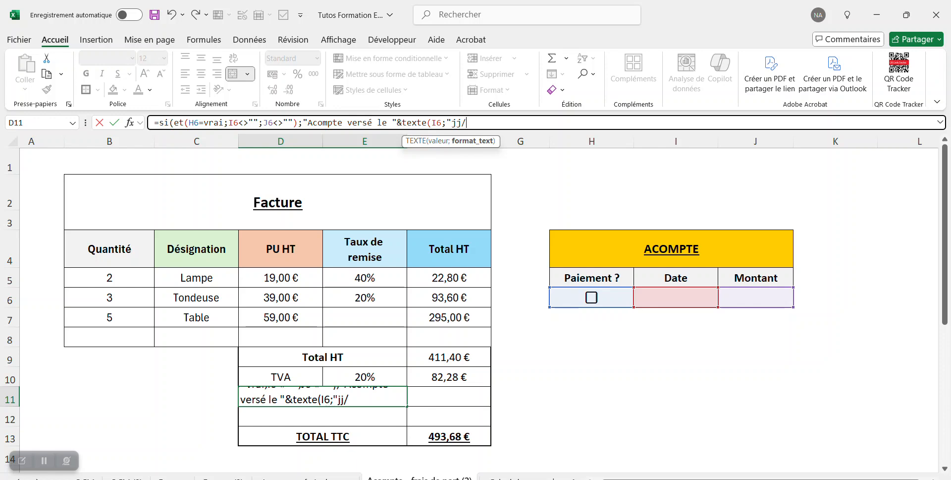
{"action": "type", "text": "mm/aaaa\""}
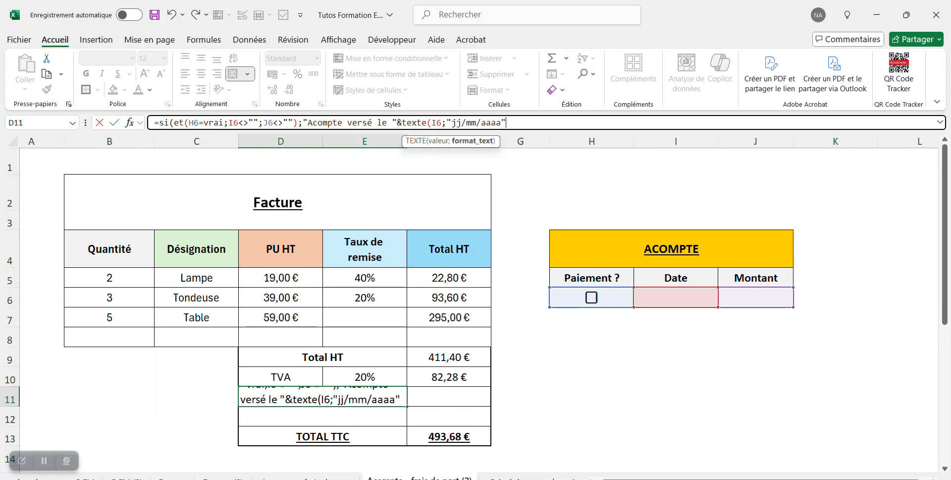
{"action": "type", "text": ");"}
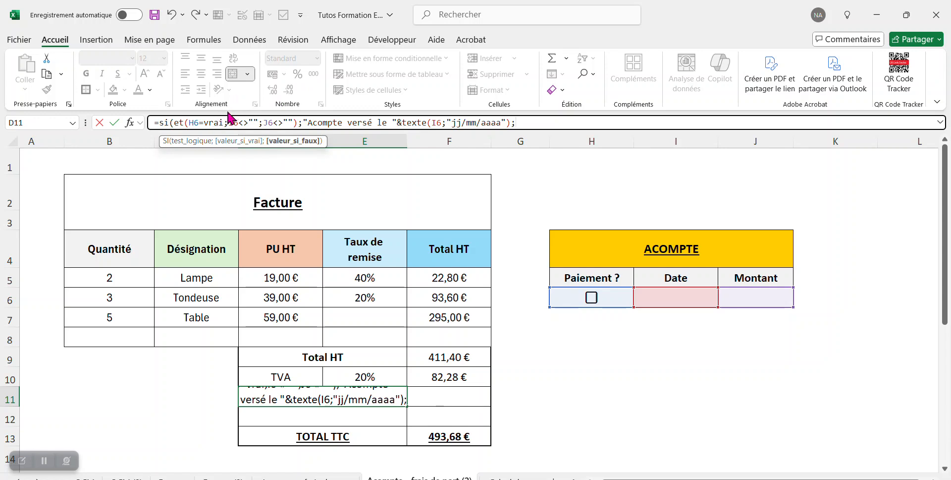
Complete the D11 formula with "" as the value if false, close the SI function and validate it
{"action": "type", "text": "\"\""}
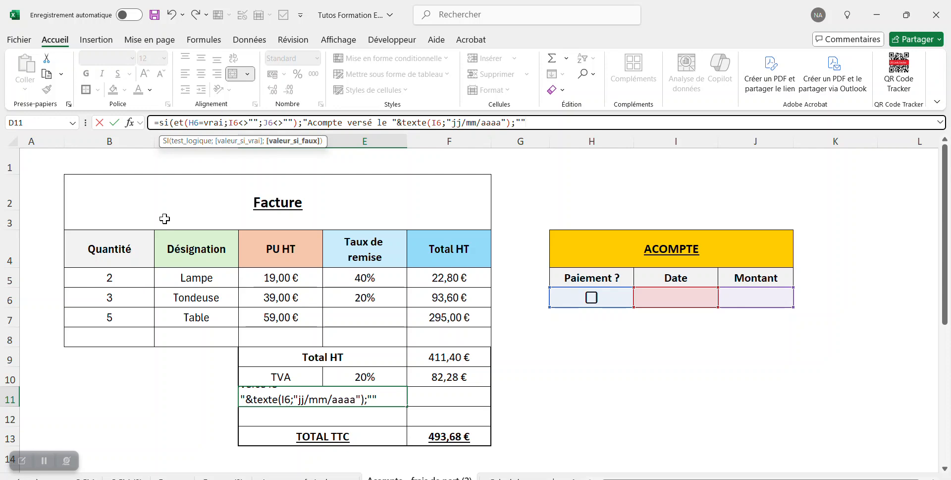
{"action": "type", "text": ")"}
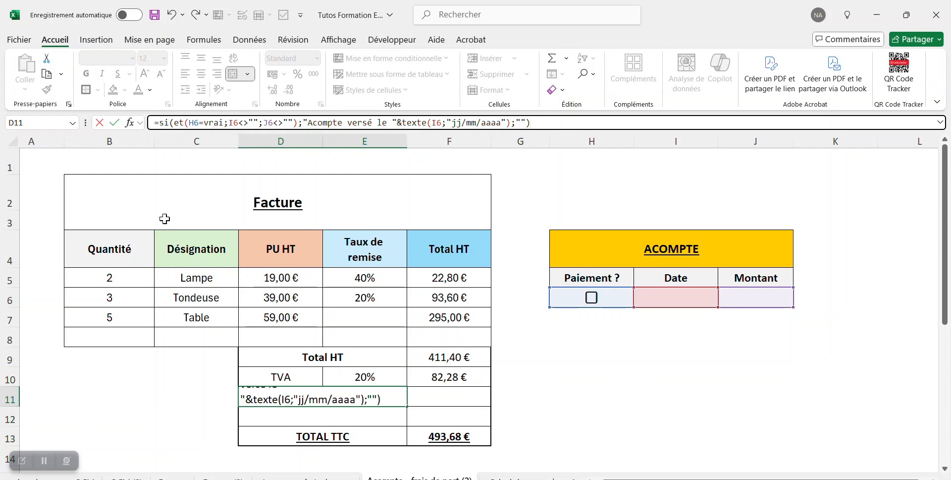
{"action": "key", "text": "Return"}
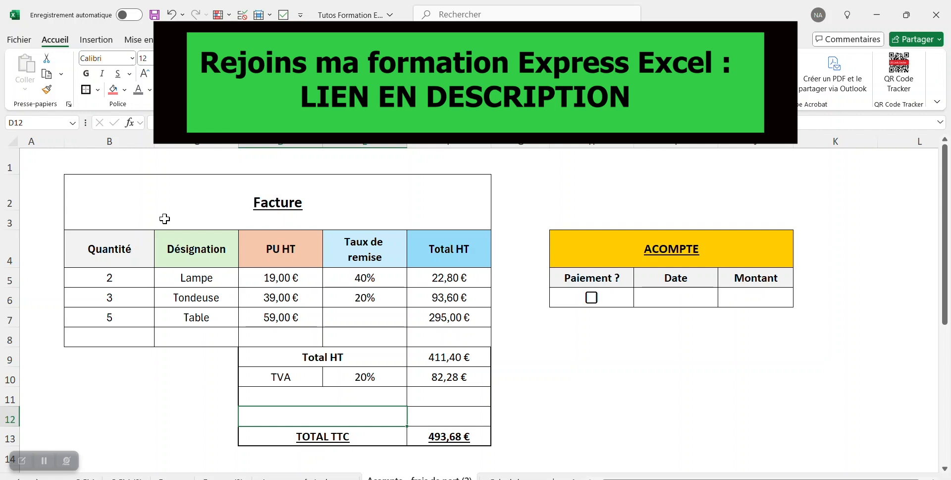
{"action": "left_click", "coordinate": [391, 394]}
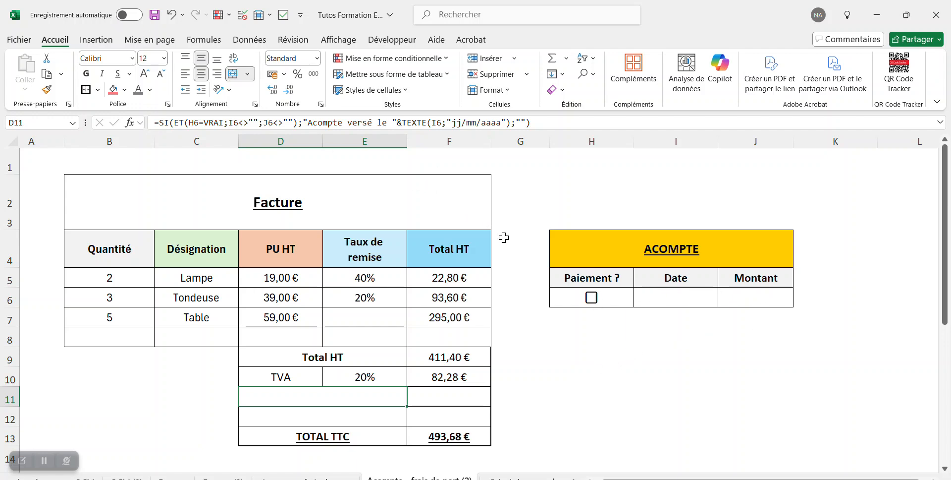
Check the Paiement ? box in the ACOMPTE table and enter 13/03/2025 as the date in I6
{"action": "left_click", "coordinate": [592, 297]}
{"action": "left_click", "coordinate": [674, 299]}
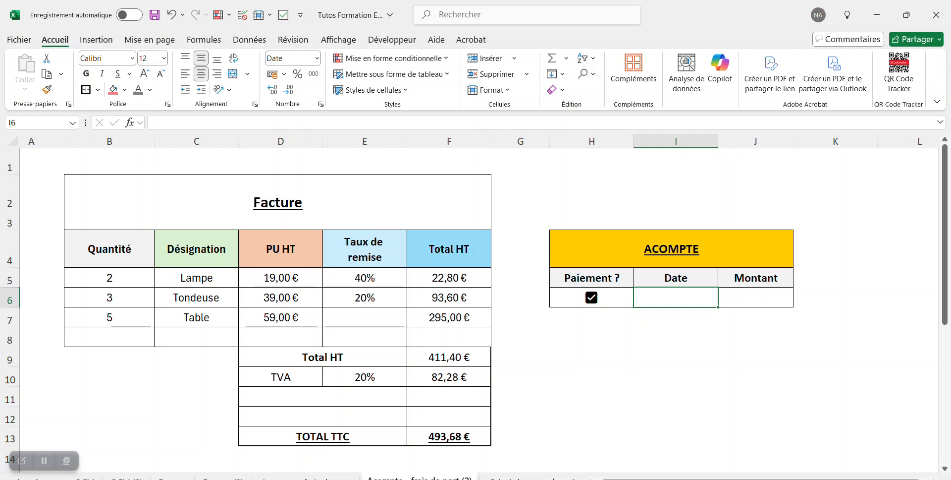
{"action": "type", "text": "13/"}
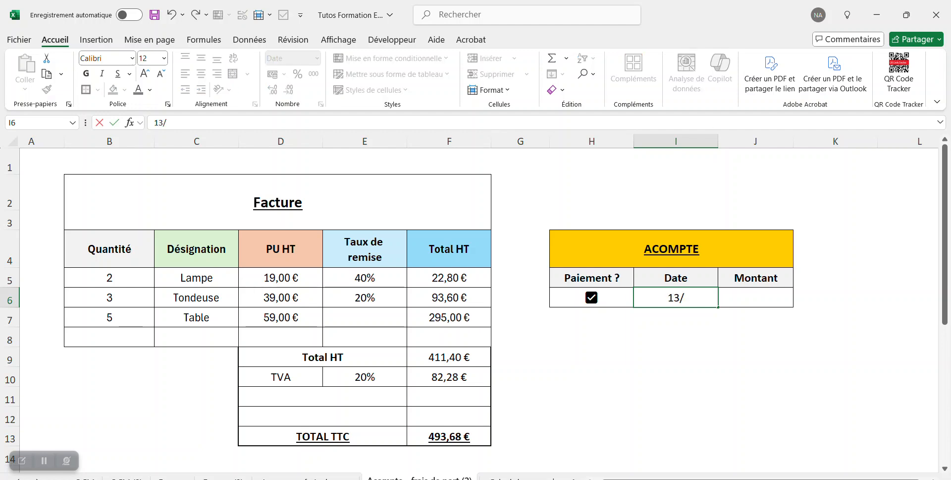
{"action": "type", "text": "03/2025"}
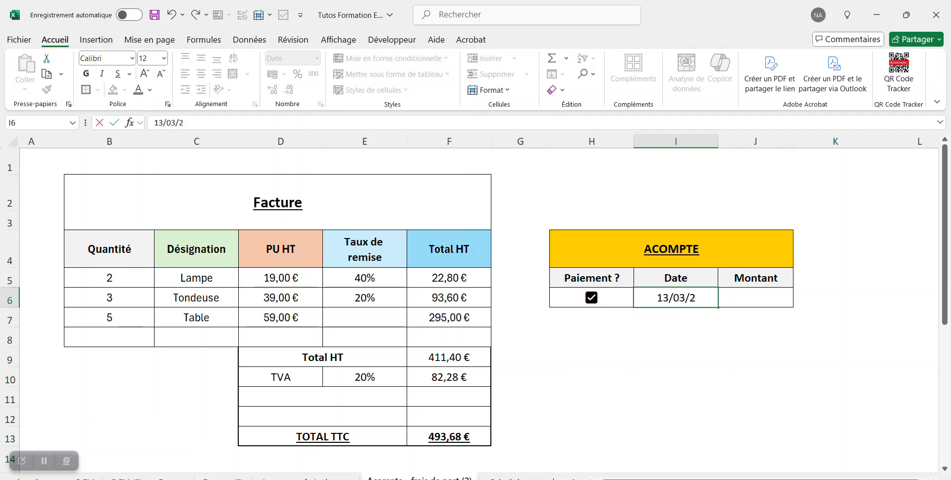
{"action": "left_click", "coordinate": [350, 396]}
{"action": "left_click", "coordinate": [692, 342]}
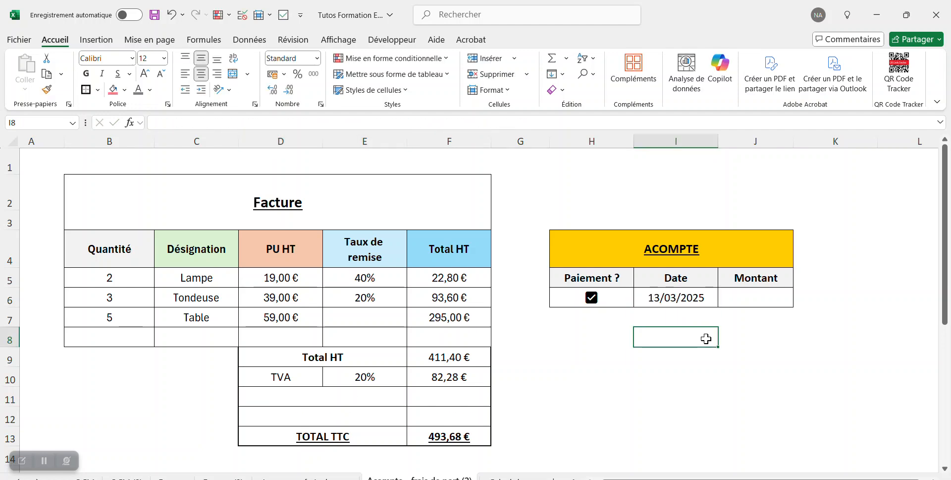
Enter 100 as the deposit amount in the Montant cell J6 of the ACOMPTE table
{"action": "left_click", "coordinate": [766, 295]}
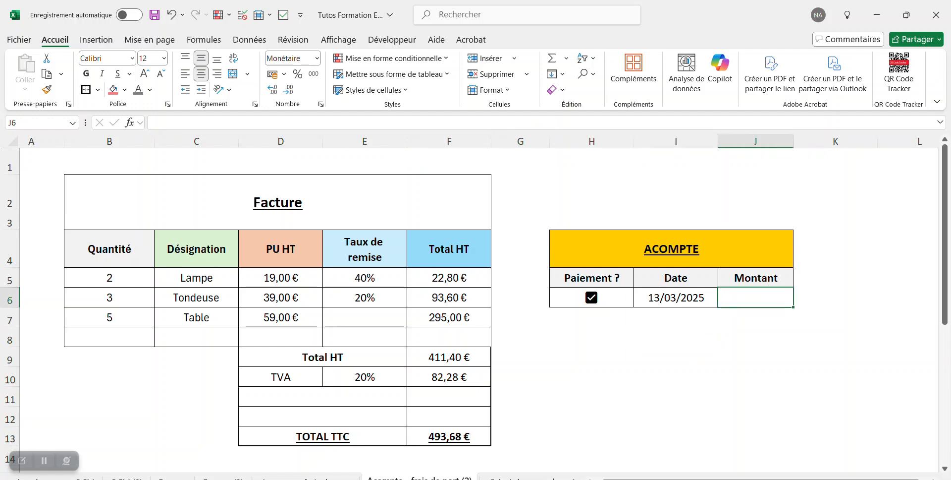
{"action": "type", "text": "100"}
{"action": "key", "text": "Return"}
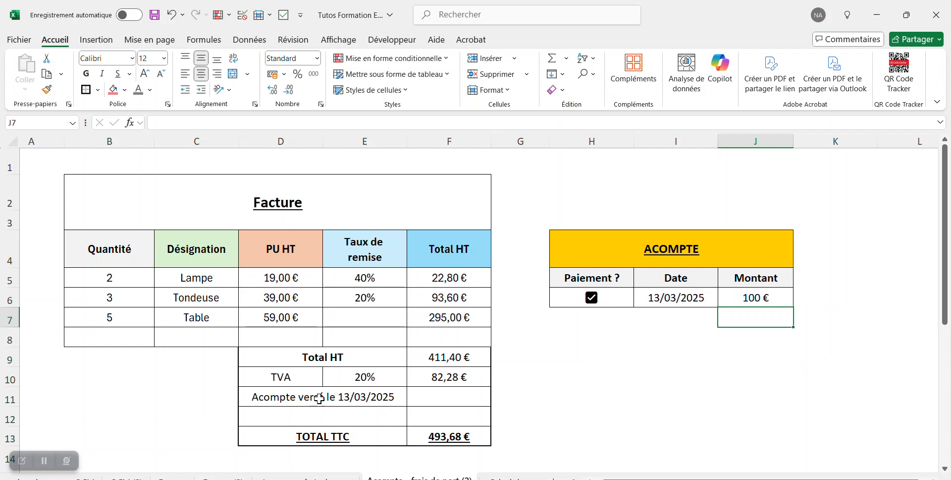
Put the deposit label in merged cell D11 of the invoice in italics
{"action": "left_click", "coordinate": [384, 401]}
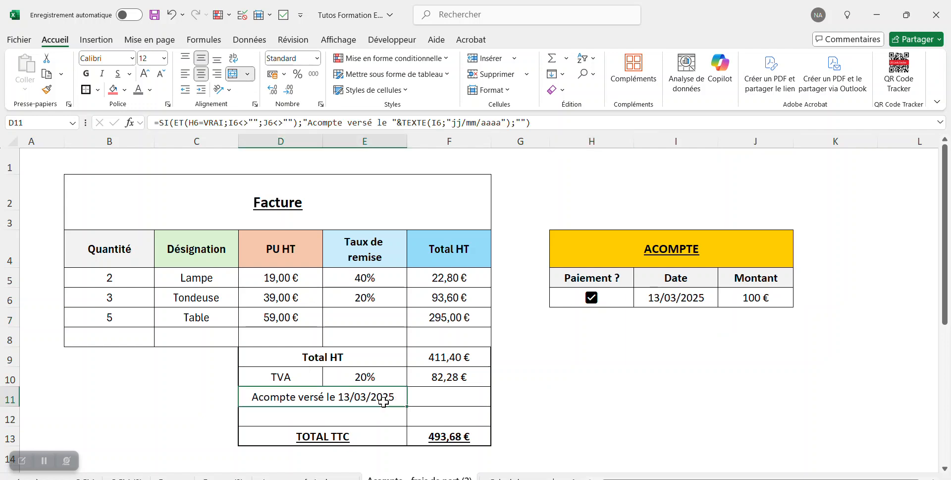
{"action": "left_click", "coordinate": [101, 75]}
{"action": "left_click", "coordinate": [473, 395]}
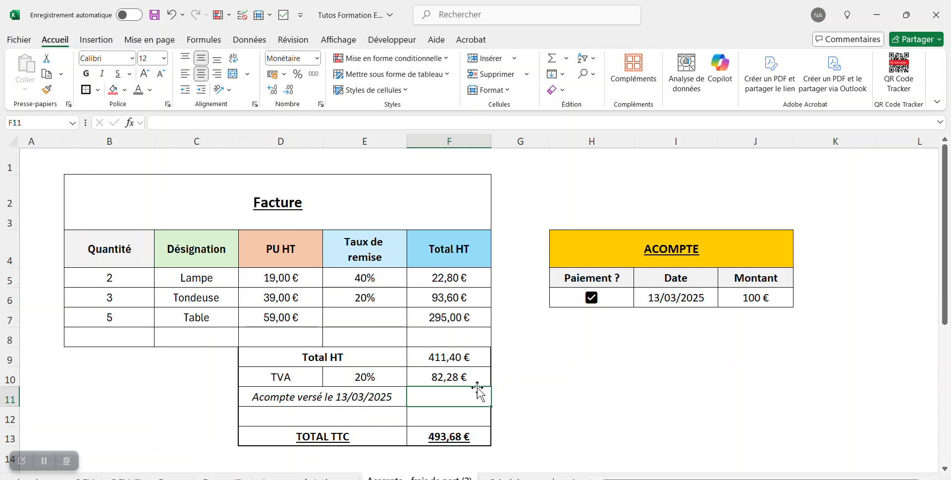
Copy the condition part =SI(ET(H6=VRAI;I6<>"";J6<>""); from the formula in D11, leaving that formula as it is
{"action": "left_click", "coordinate": [340, 398]}
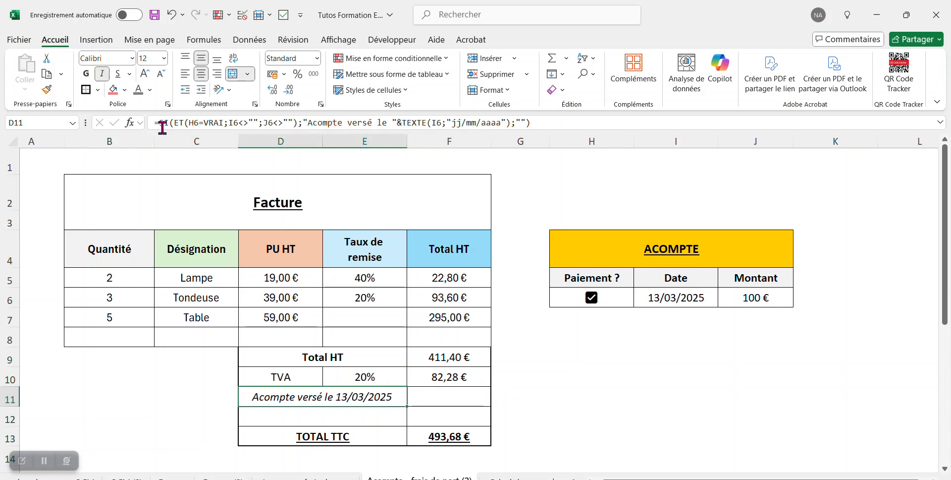
{"action": "left_click_drag", "start_coordinate": [159, 124], "coordinate": [296, 127]}
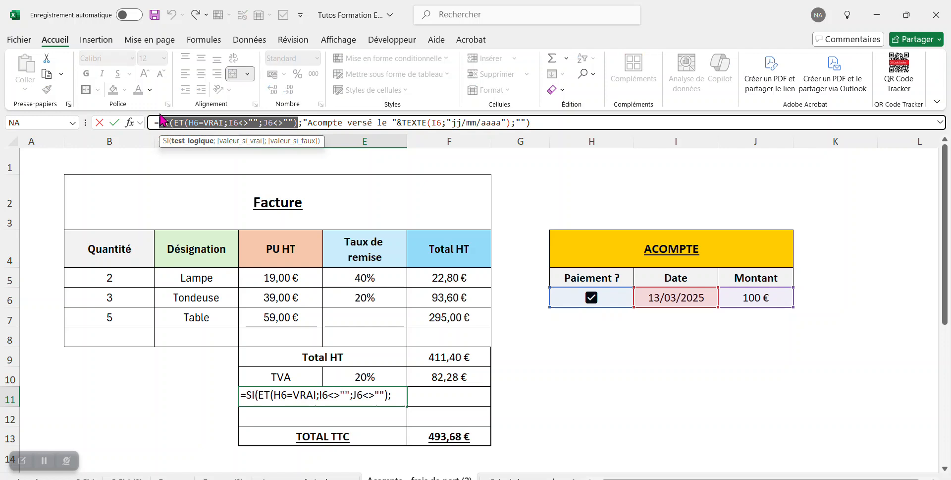
{"action": "left_click_drag", "start_coordinate": [154, 123], "coordinate": [303, 127]}
{"action": "key", "text": "ctrl+c"}
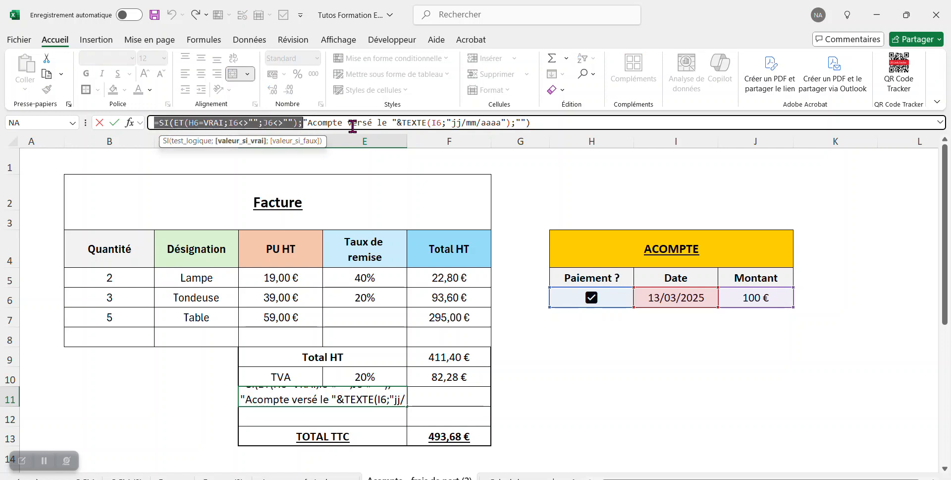
{"action": "key", "text": "Return"}
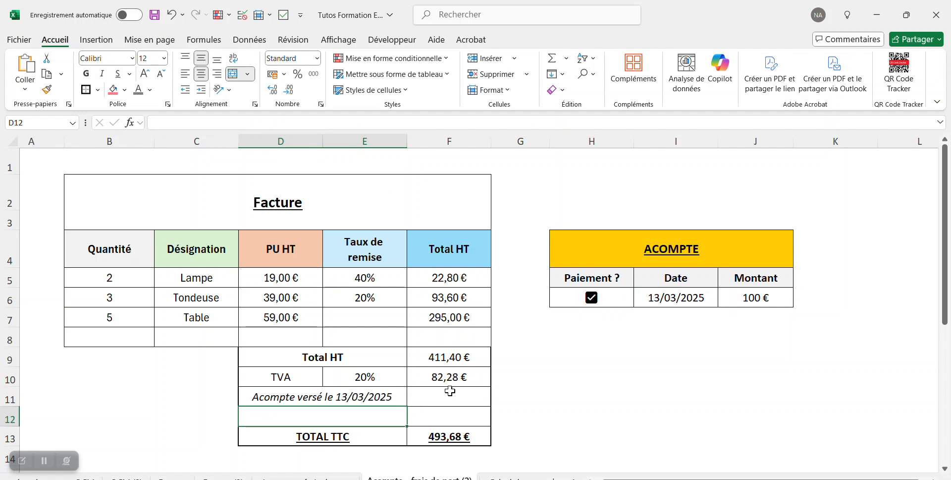
Paste the copied SI/ET condition into cell F11 and add J6 as the value if true
{"action": "left_click", "coordinate": [451, 394]}
{"action": "left_click", "coordinate": [244, 122]}
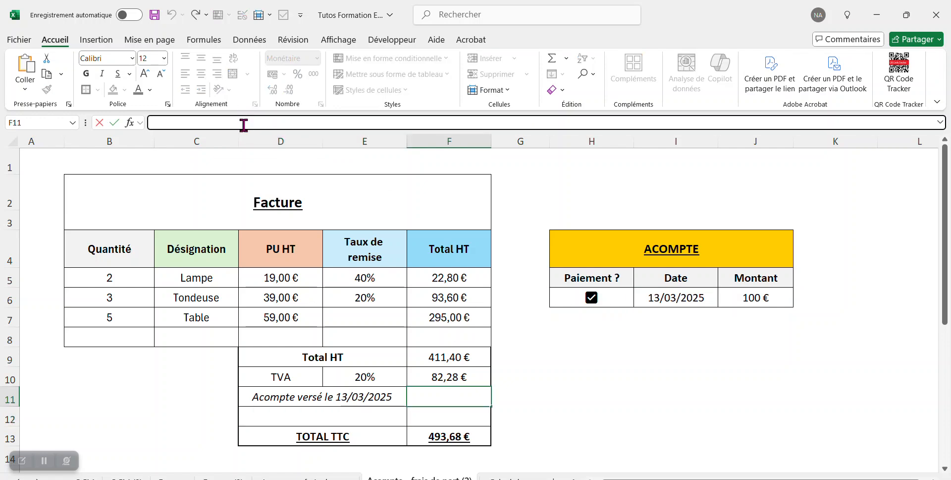
{"action": "key", "text": "ctrl+v"}
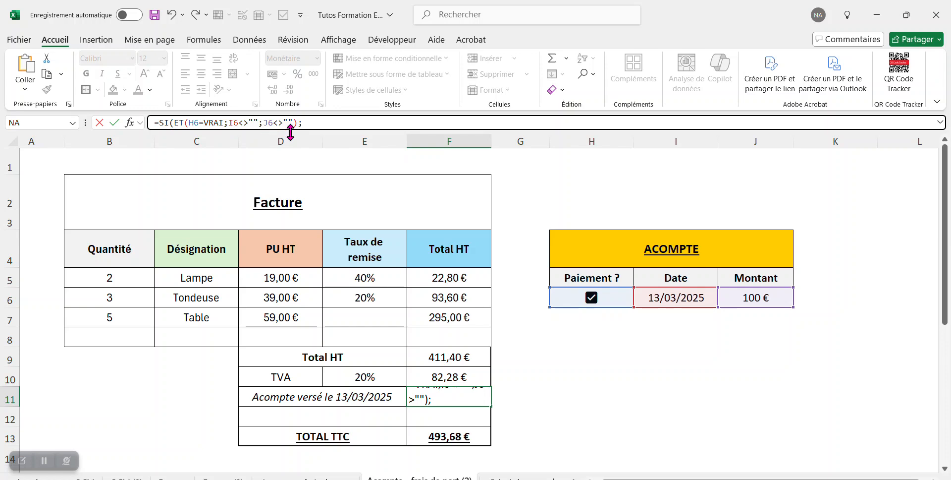
{"action": "left_click", "coordinate": [775, 297]}
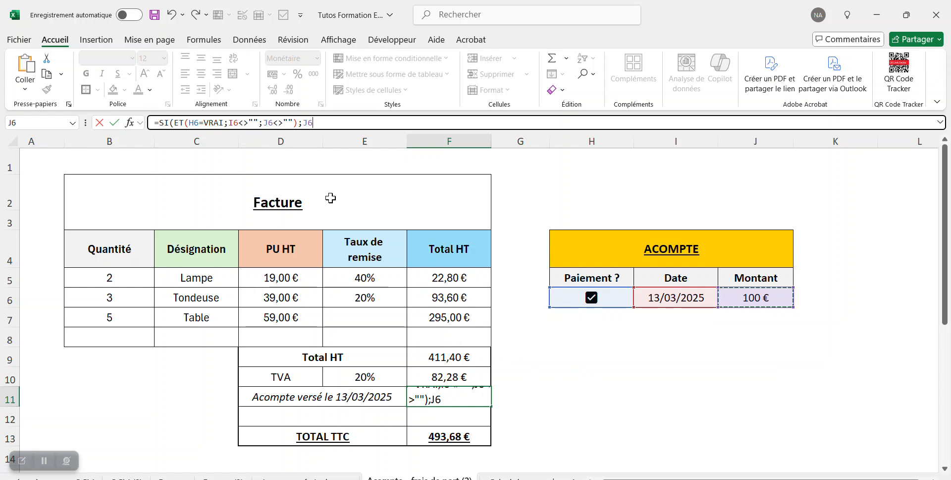
Make the value if true negative as -J6, set "" as the value if false and validate the F11 formula
{"action": "left_click", "coordinate": [303, 122]}
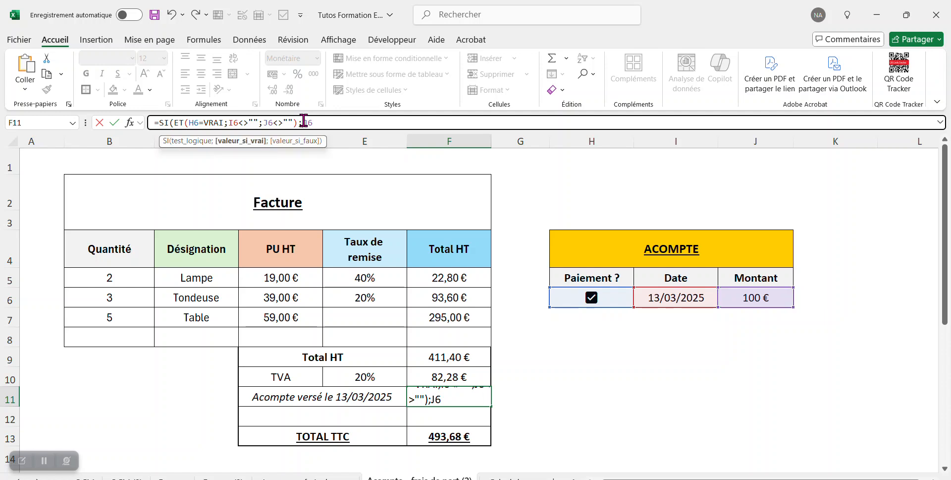
{"action": "type", "text": "-"}
{"action": "type", "text": ";"}
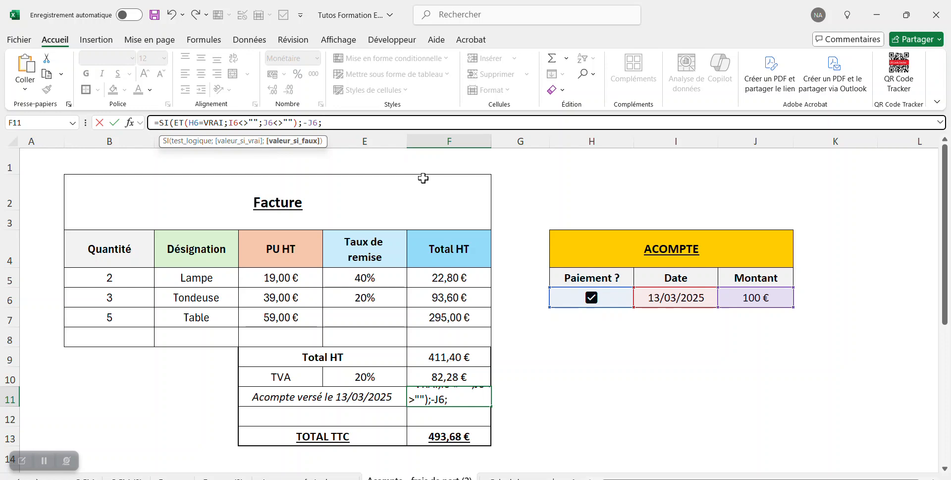
{"action": "type", "text": "\"\")"}
{"action": "key", "text": "Return"}
{"action": "left_click", "coordinate": [473, 397]}
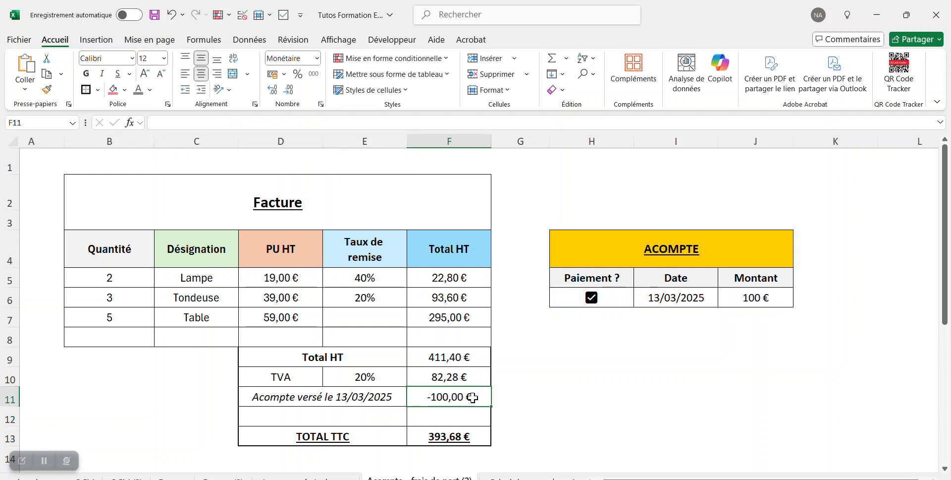
{"action": "left_click", "coordinate": [565, 411]}
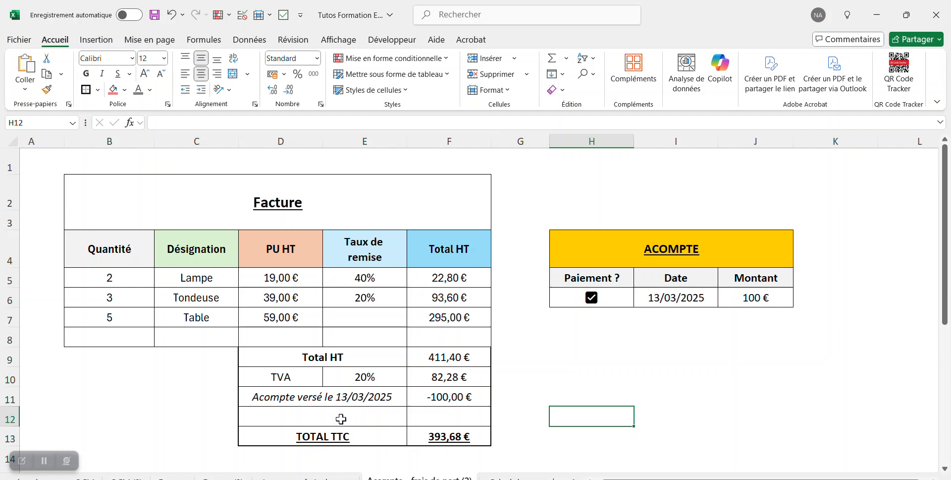
{"action": "left_click", "coordinate": [643, 381]}
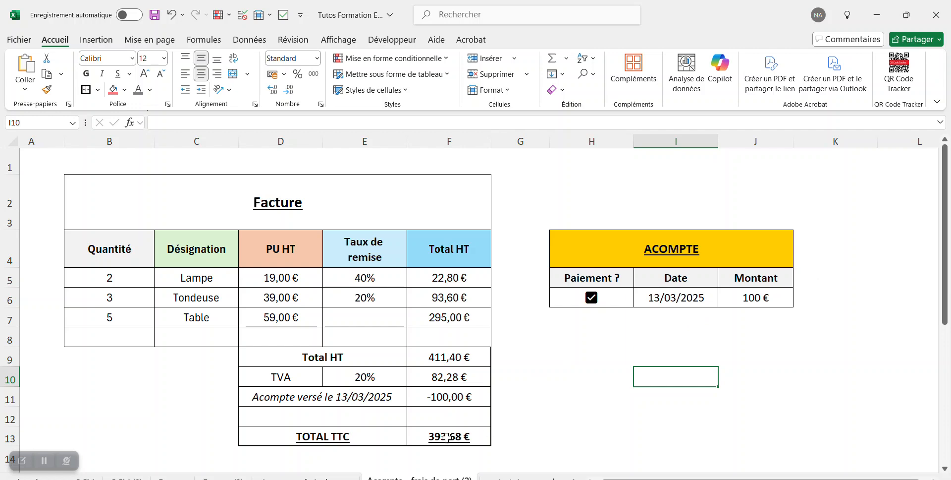
{"action": "key", "text": "Down"}
{"action": "key", "text": "Down"}
Start a SI formula in cell F12 with the condition F9+F10>=150
{"action": "left_click", "coordinate": [458, 412]}
{"action": "left_click", "coordinate": [256, 117]}
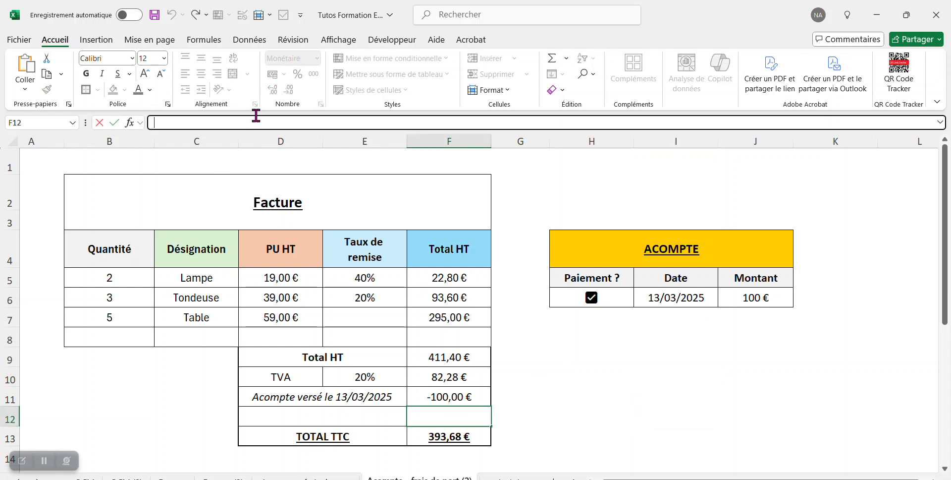
{"action": "type", "text": "=si("}
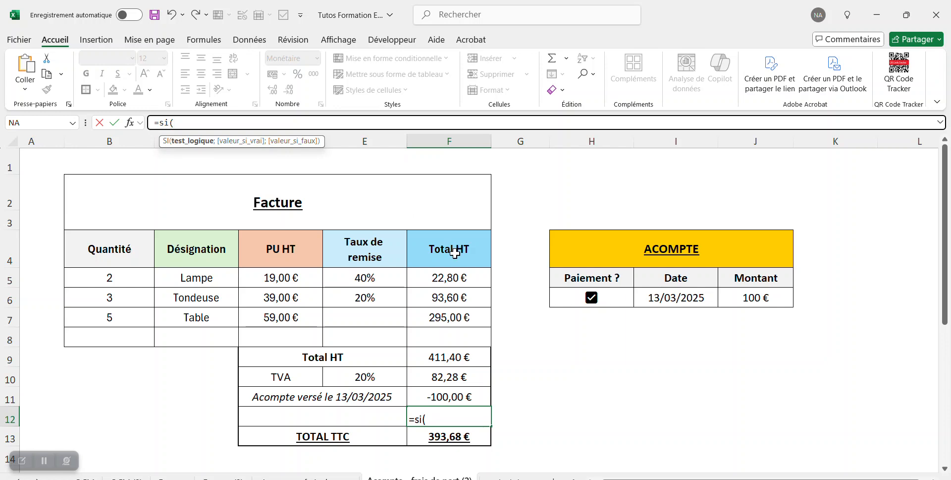
{"action": "left_click", "coordinate": [461, 357]}
{"action": "type", "text": "+"}
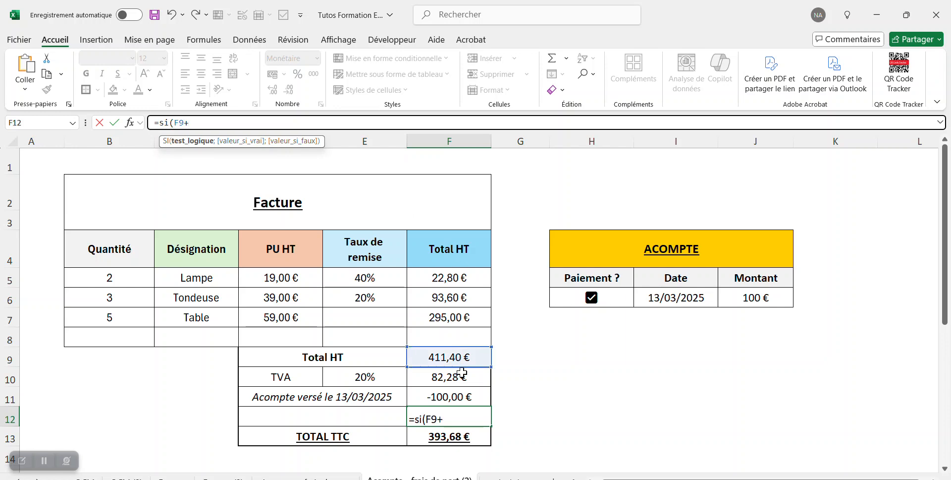
{"action": "left_click", "coordinate": [463, 376]}
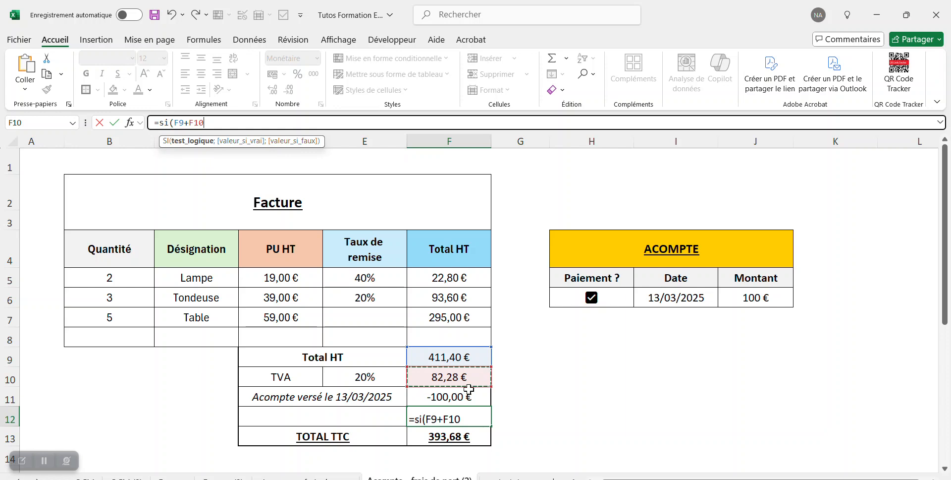
{"action": "type", "text": ">"}
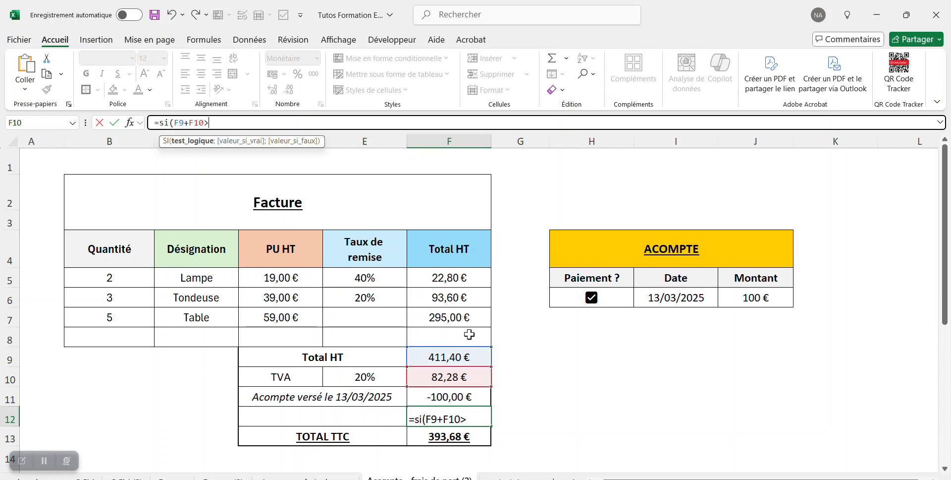
{"action": "type", "text": "=150;"}
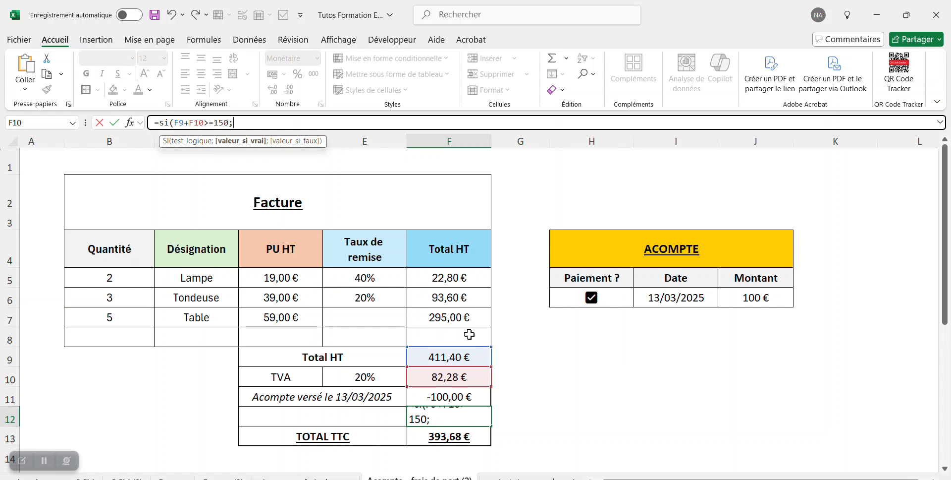
Complete the F12 formula with "" as the value if true and 14,90 as the value if false, and validate it
{"action": "type", "text": "\"\";"}
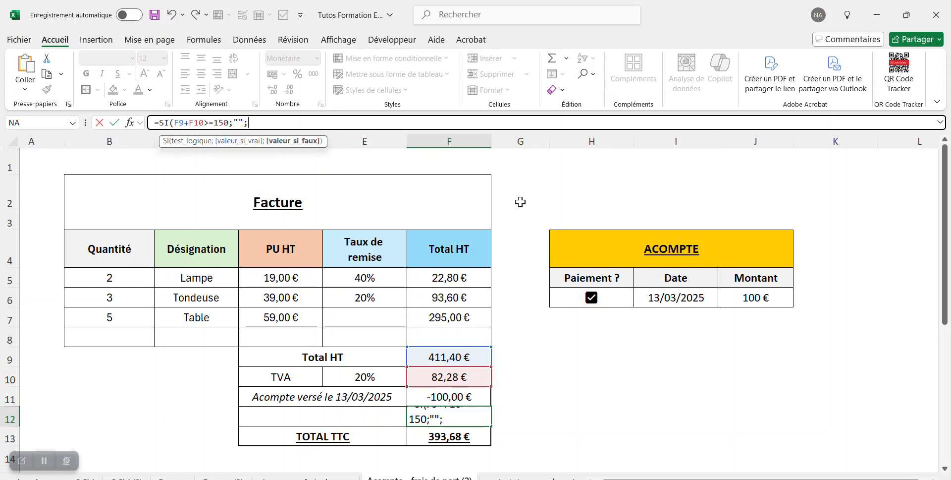
{"action": "type", "text": "14,90"}
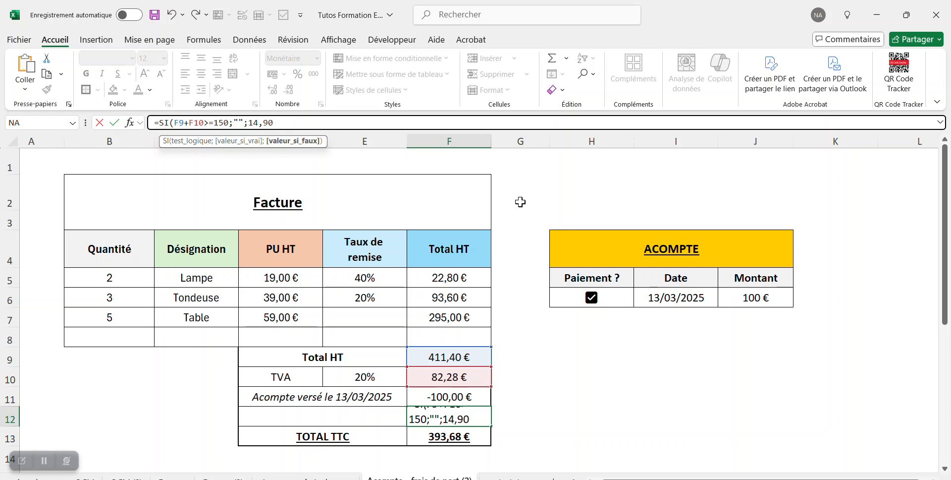
{"action": "type", "text": ")"}
{"action": "key", "text": "Return"}
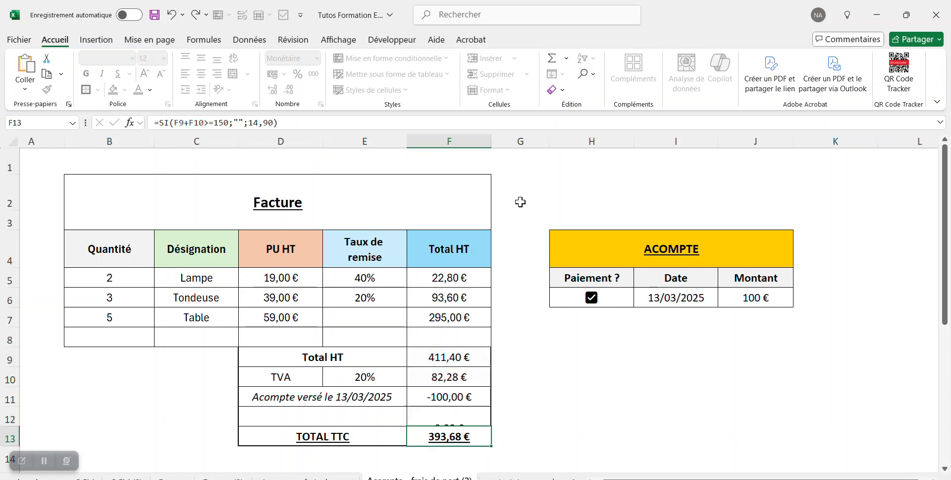
{"action": "left_click", "coordinate": [591, 416]}
{"action": "left_click", "coordinate": [475, 417]}
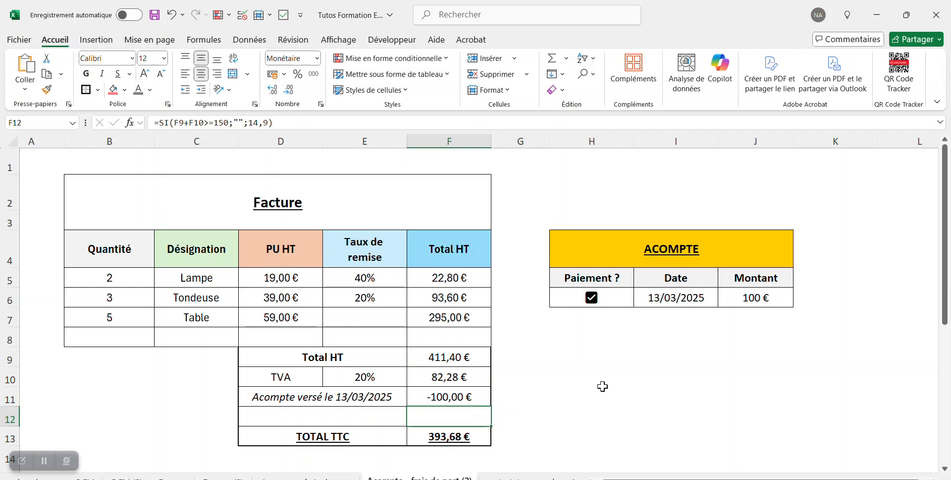
Set the quantities of both Table (B7) and Tondeuse (B6) to 1 to test the shipping-fee formula
{"action": "left_click", "coordinate": [119, 312]}
{"action": "type", "text": "1"}
{"action": "key", "text": "Return"}
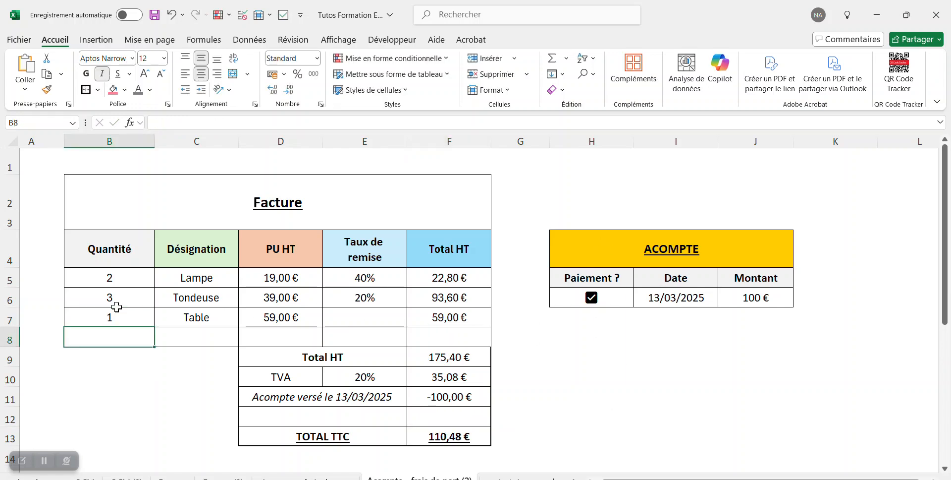
{"action": "left_click", "coordinate": [110, 303]}
{"action": "type", "text": "31"}
{"action": "key", "text": "Return"}
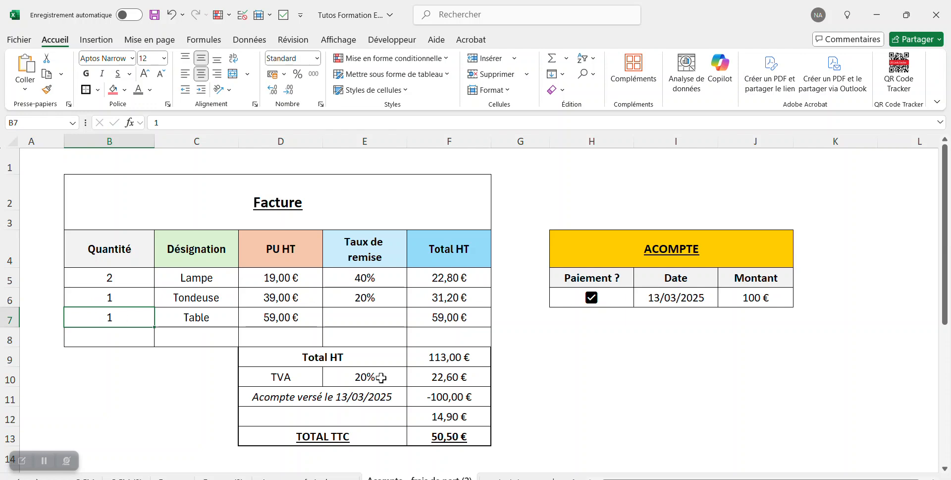
Set the deposit amount in cell J6 of the ACOMPTE table to 20
{"action": "left_click", "coordinate": [682, 396]}
{"action": "left_click", "coordinate": [749, 300]}
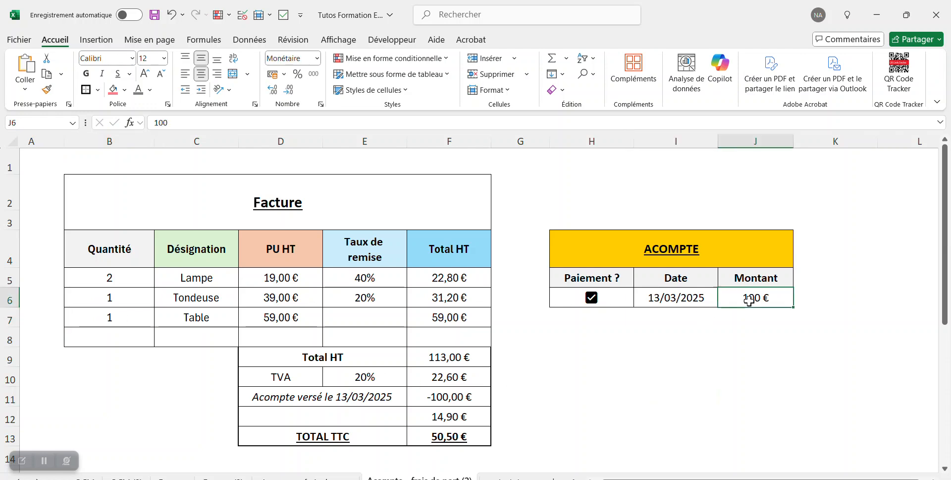
{"action": "type", "text": "20"}
{"action": "key", "text": "Return"}
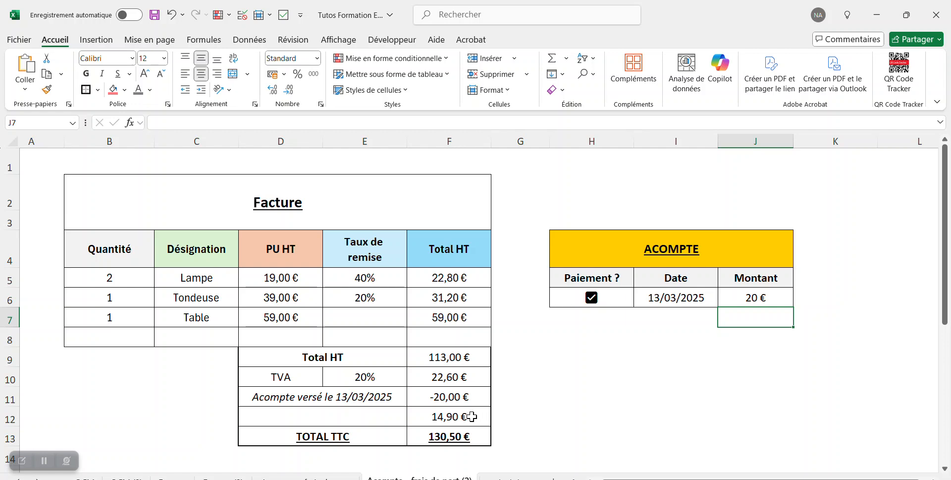
Start a SI formula in merged cell D12 with the condition F12<>""
{"action": "left_click", "coordinate": [357, 416]}
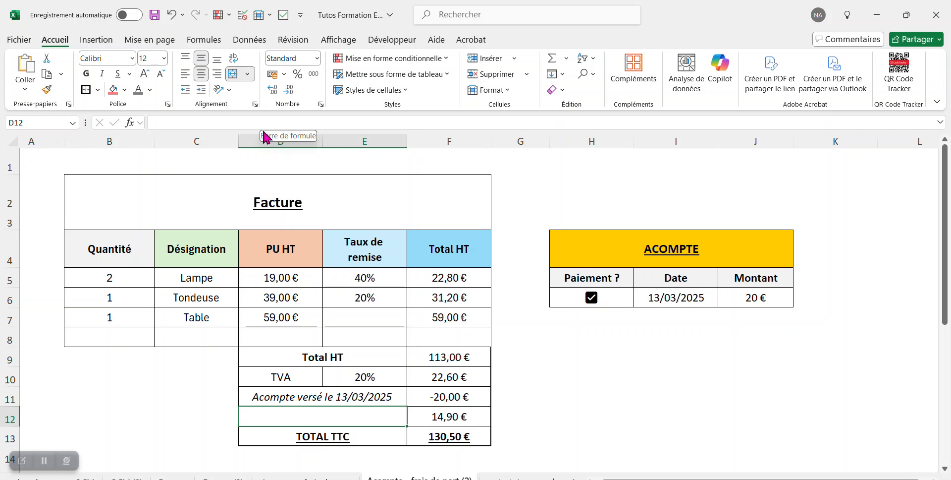
{"action": "type", "text": "=si("}
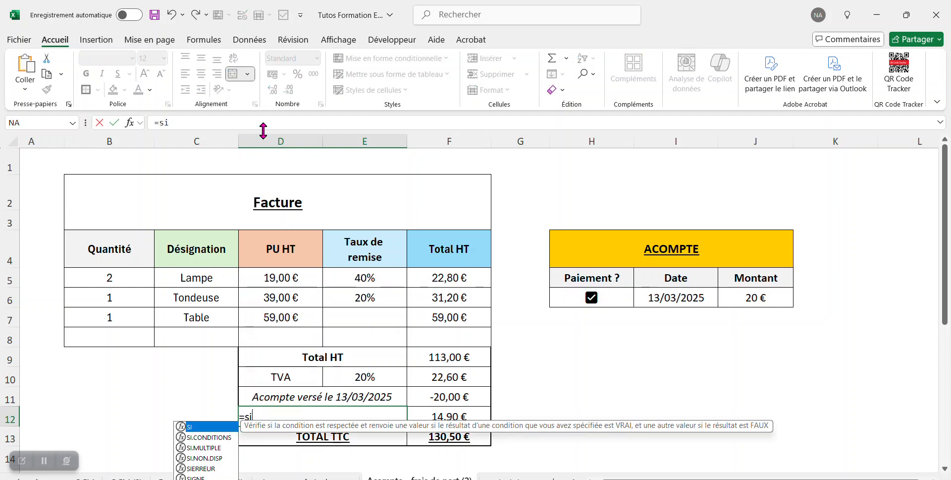
{"action": "left_click", "coordinate": [460, 417]}
{"action": "type", "text": "<>"}
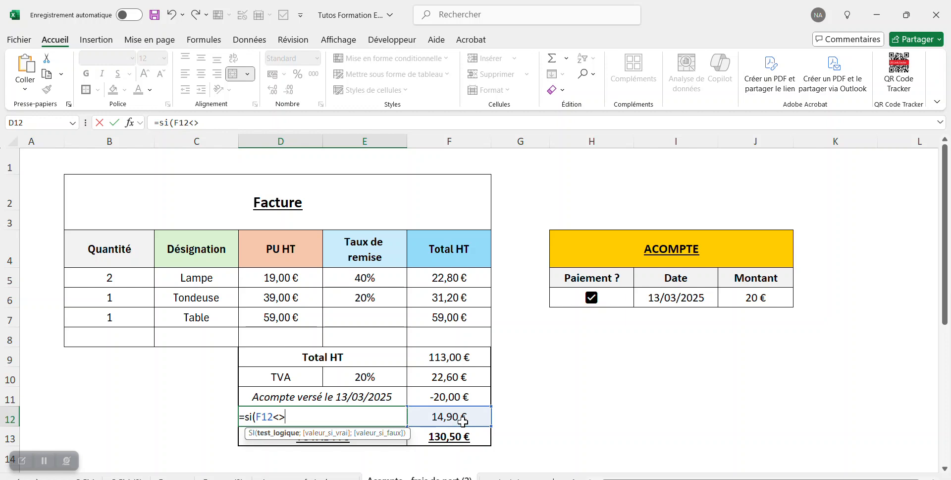
{"action": "type", "text": "\"\";\""}
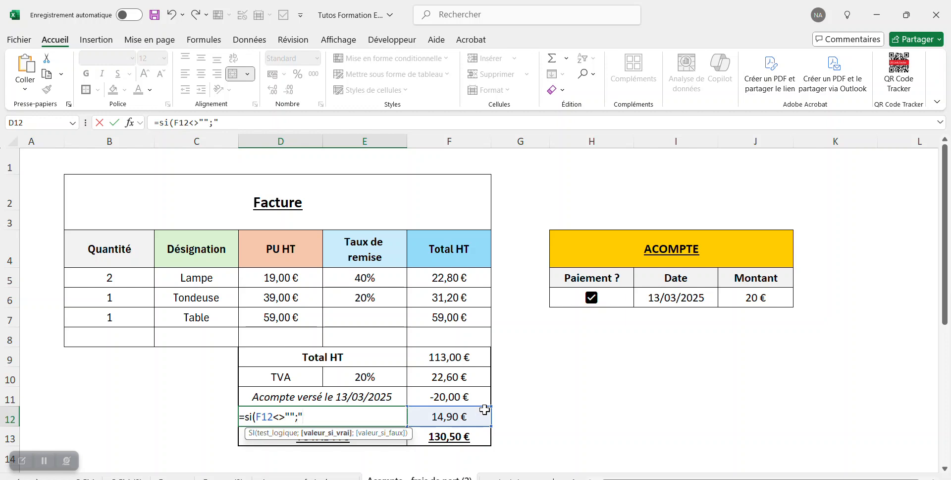
Complete the D12 formula with "Frais de ports" as the value if true and "" as the value if false, and validate it
{"action": "key", "text": "Caps_Lock"}
{"action": "type", "text": "F"}
{"action": "key", "text": "Caps_Lock"}
{"action": "type", "text": "rais d"}
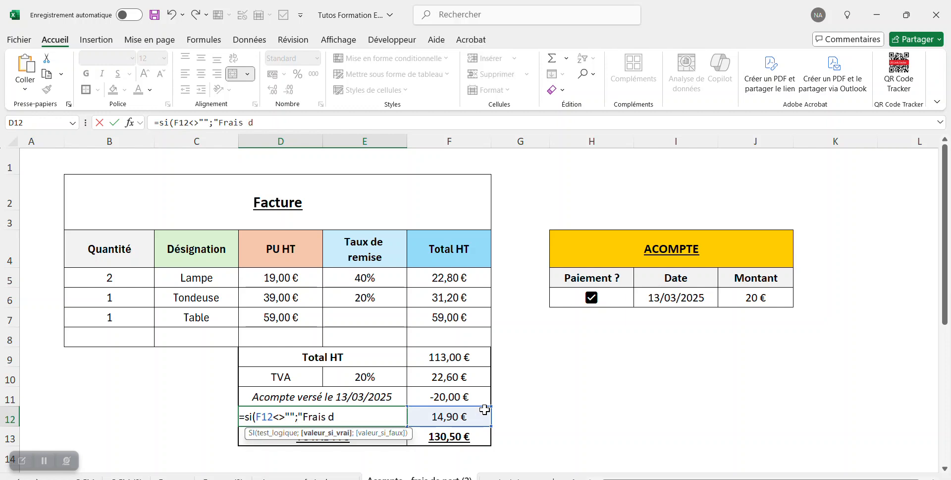
{"action": "type", "text": "e ports\""}
{"action": "left_click", "coordinate": [326, 125]}
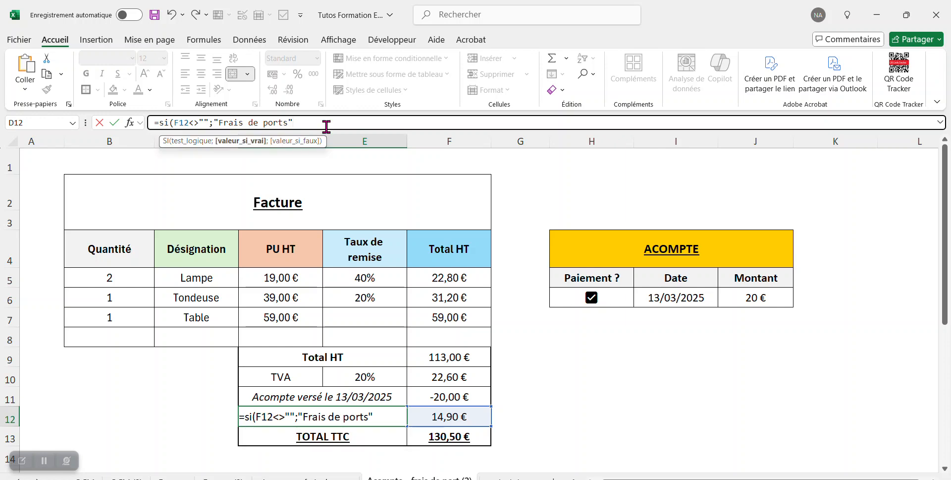
{"action": "type", "text": ";"}
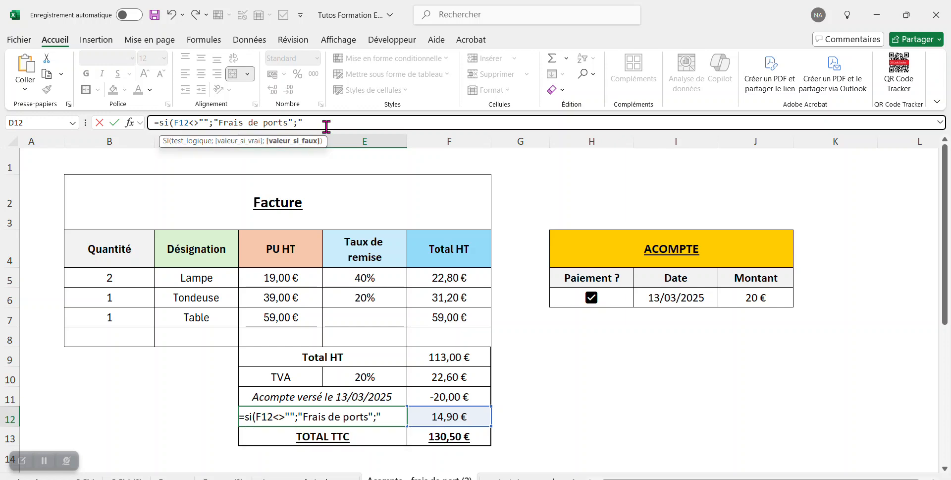
{"action": "type", "text": "\"\")"}
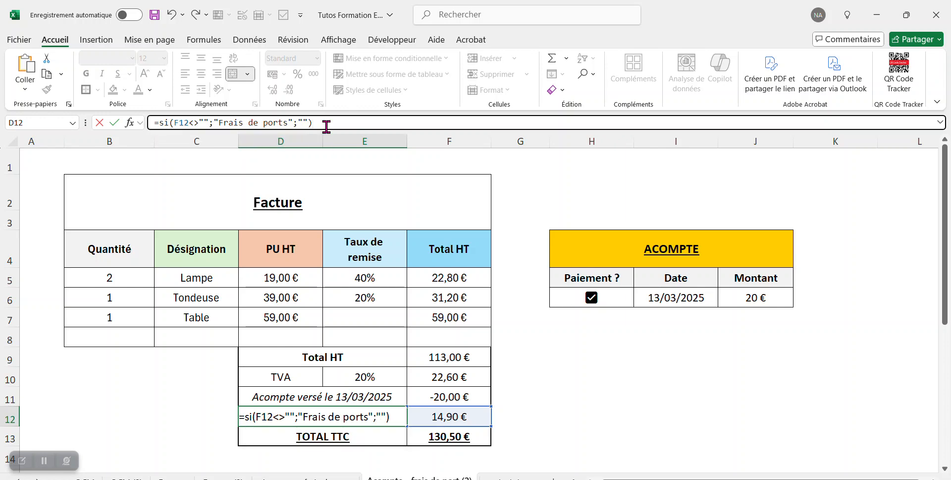
{"action": "key", "text": "Return"}
{"action": "left_click", "coordinate": [371, 418]}
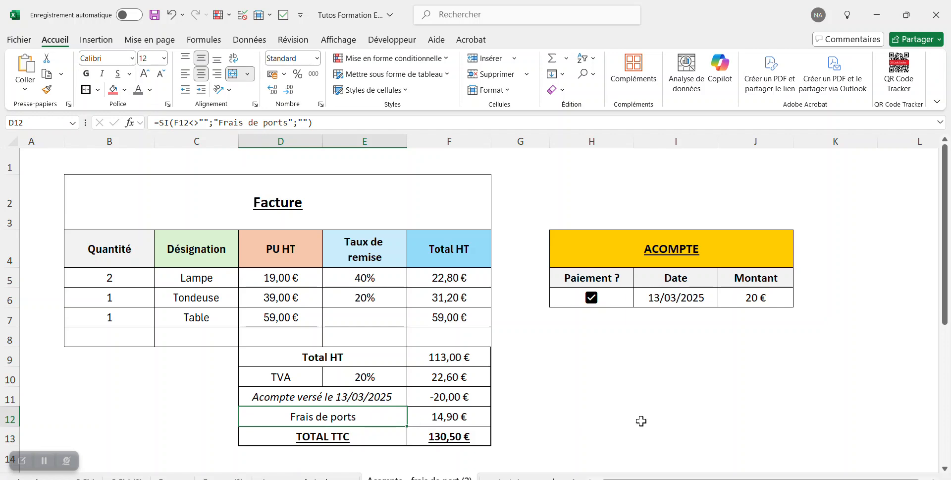
Set the Table quantity in cell B7 to 5 to test the shipping-fee line above the threshold
{"action": "left_click", "coordinate": [625, 411]}
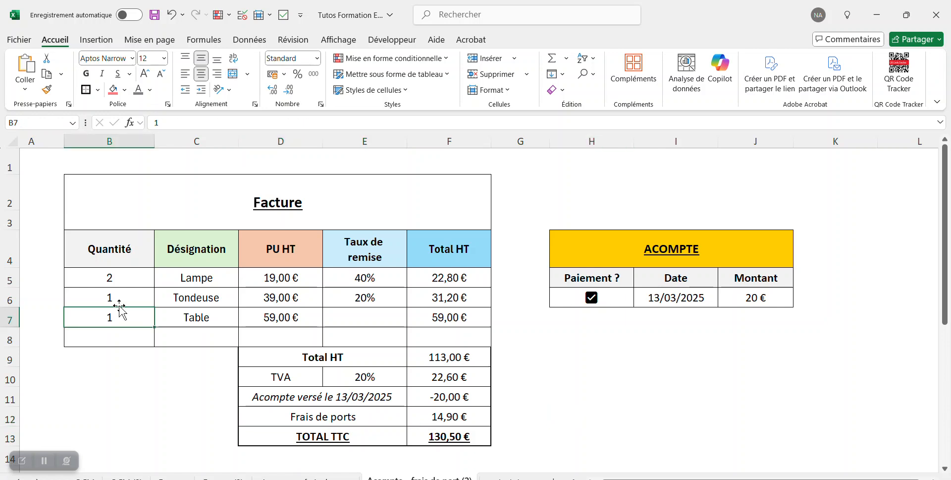
{"action": "type", "text": "5"}
{"action": "key", "text": "Return"}
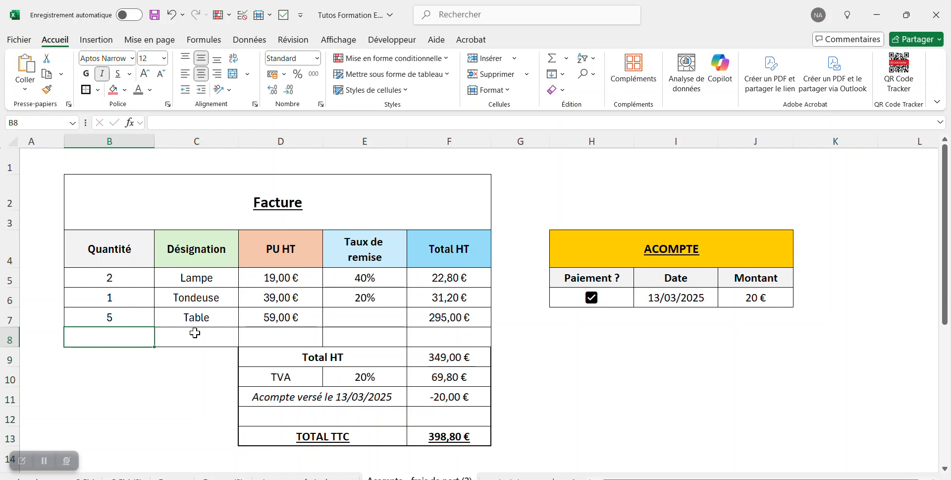
{"action": "left_click", "coordinate": [628, 396]}
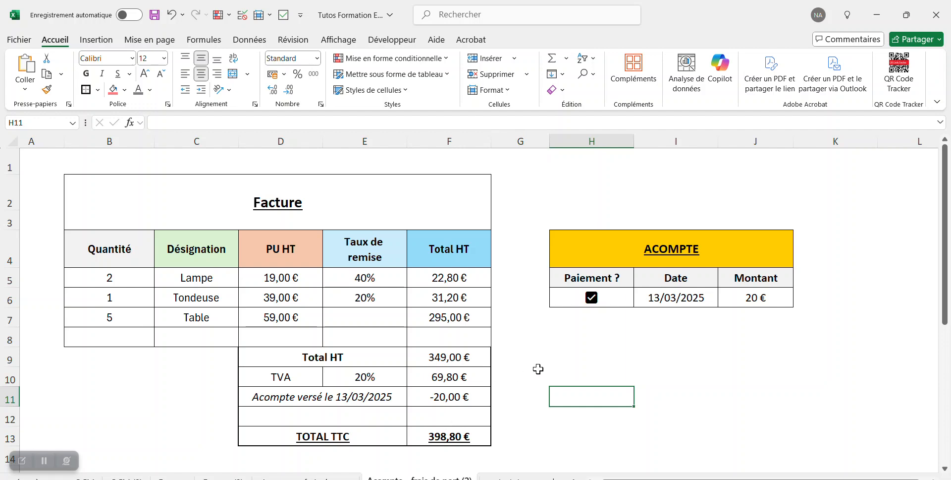
{"action": "left_click_drag", "start_coordinate": [541, 368], "coordinate": [542, 365]}
{"action": "left_click", "coordinate": [598, 355]}
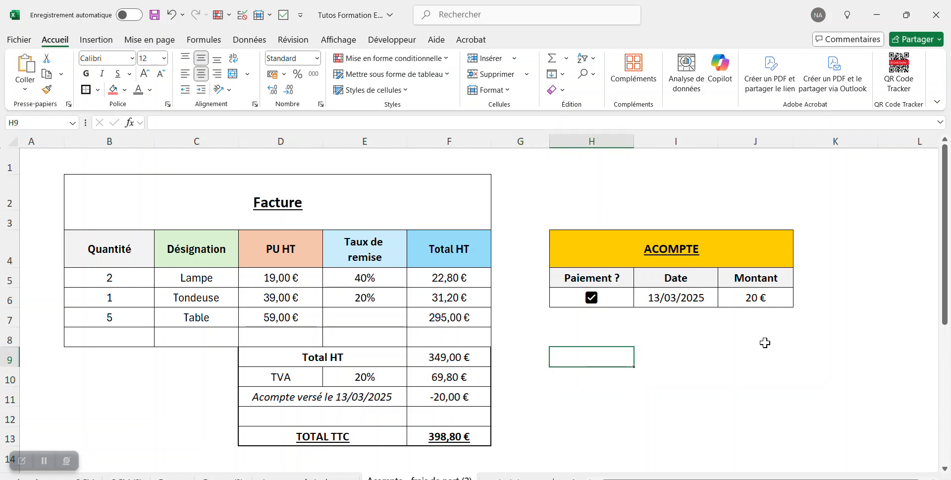